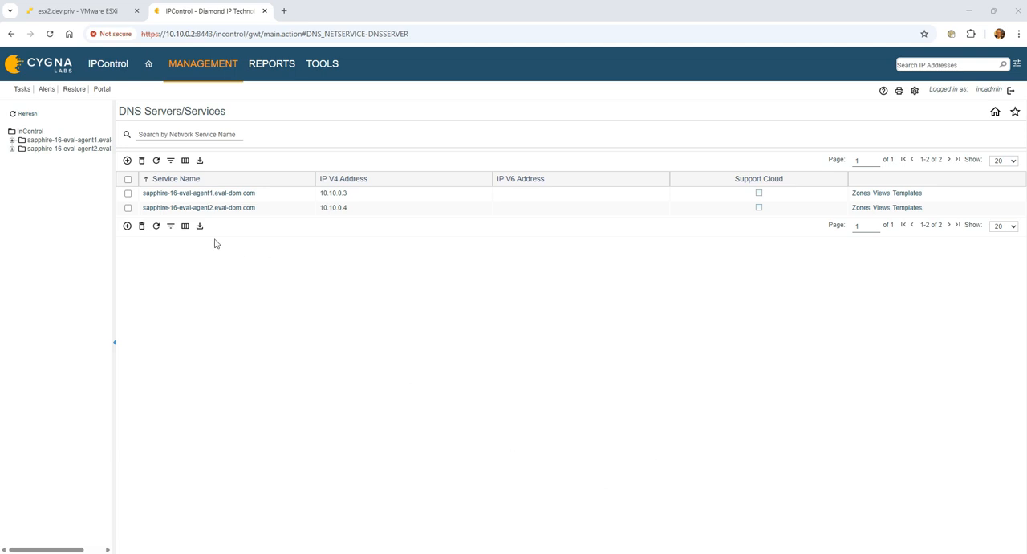
Step: Delete the master profile from the Internal-Galaxy DNS galaxy's profiles
click(220, 67)
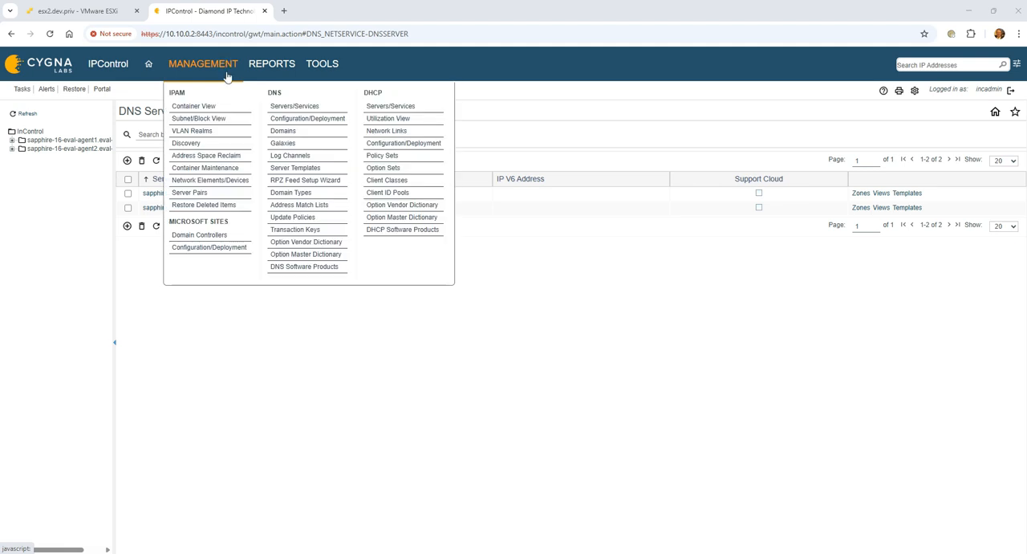
click(309, 144)
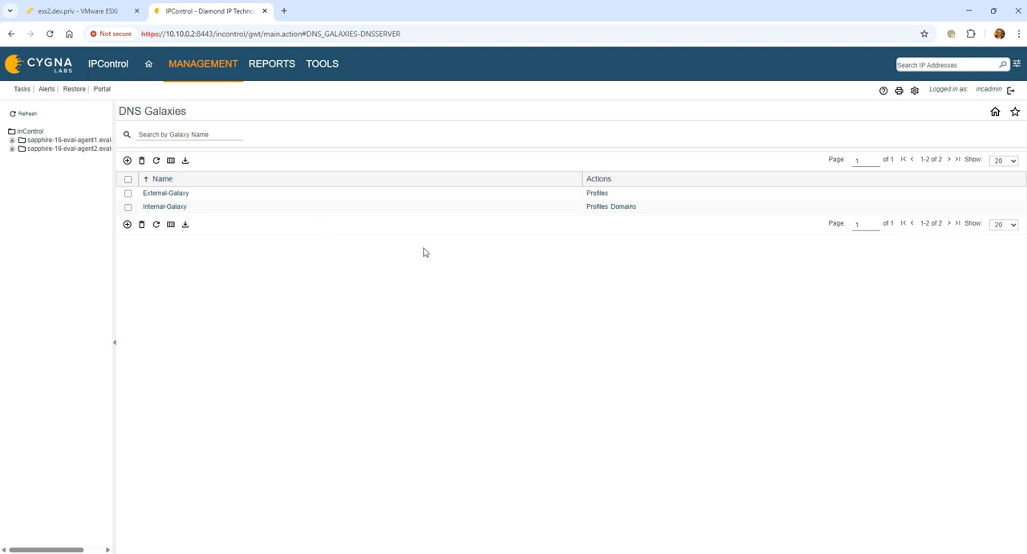
click(597, 207)
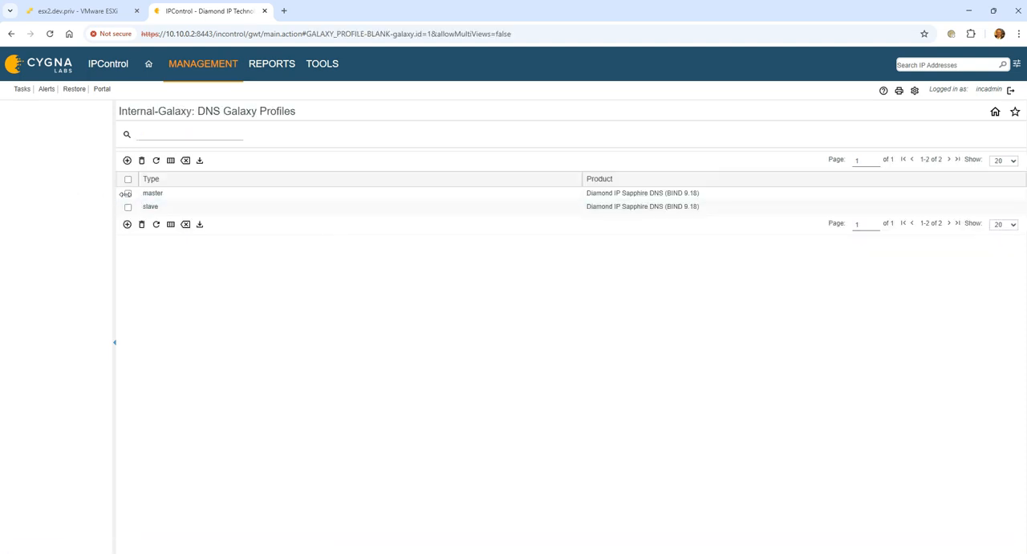
click(127, 193)
click(142, 225)
click(492, 314)
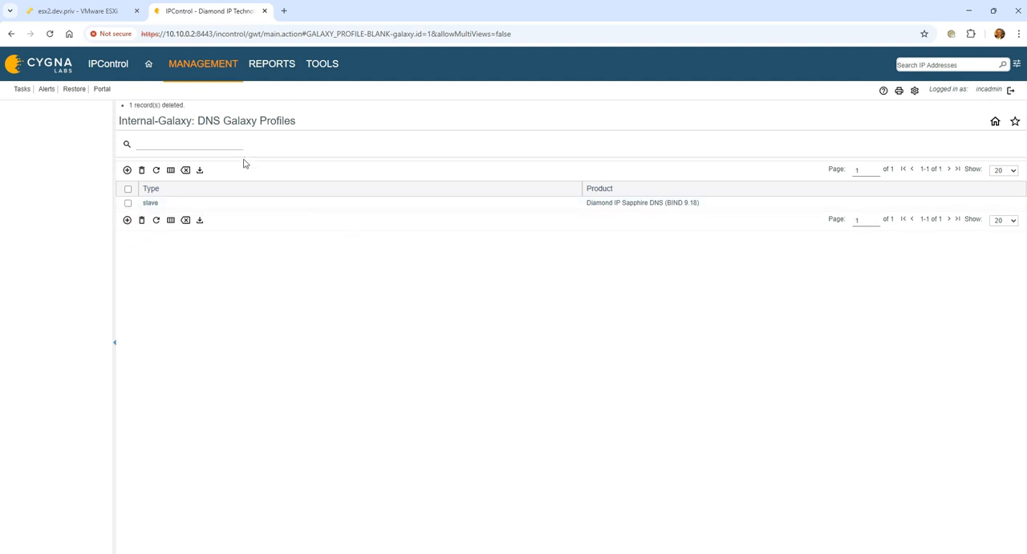
Step: Open the zones of sapphire-16-eval-agent1.eval-dom.com and start a new Master zone for the domain eval-dom.com
click(229, 71)
click(311, 111)
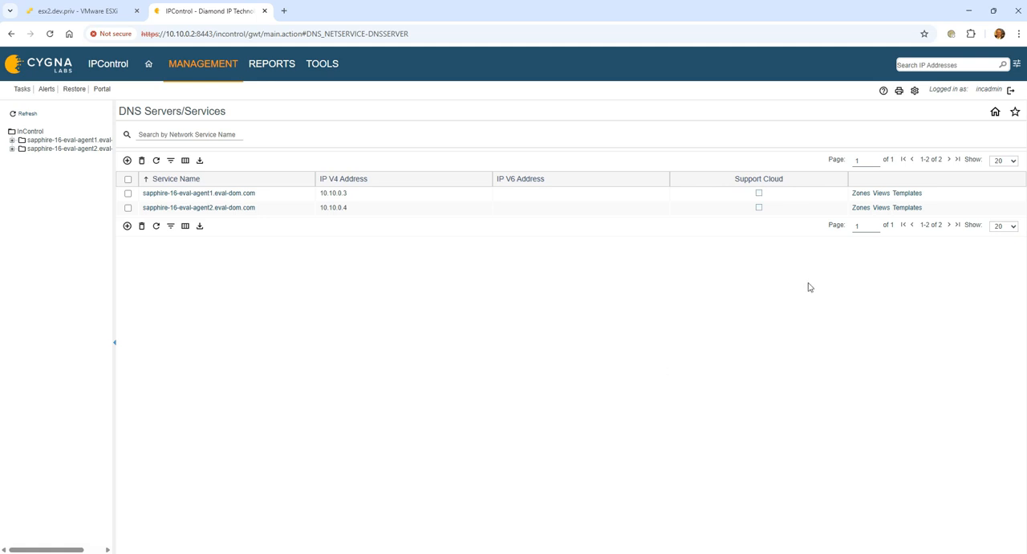
click(861, 194)
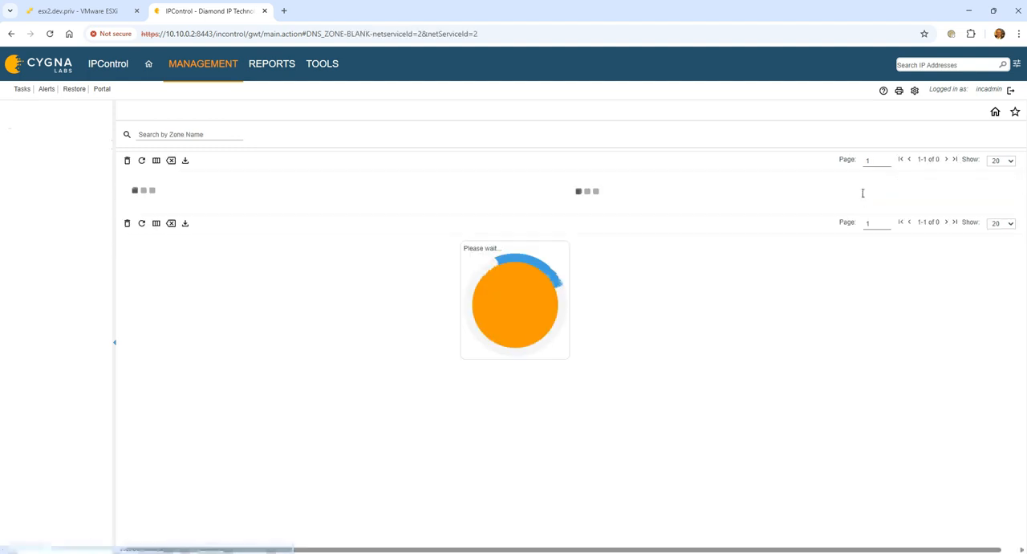
click(127, 162)
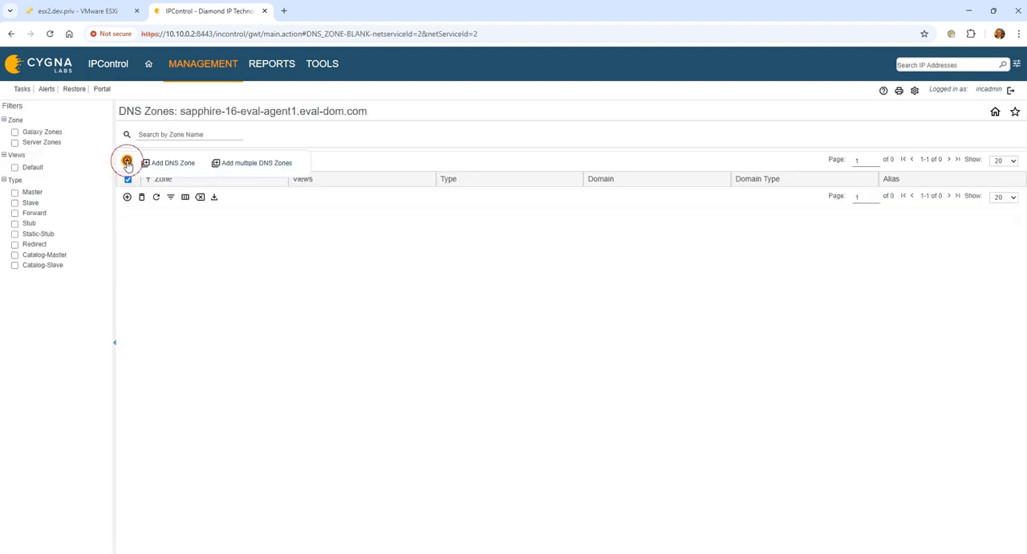
click(164, 163)
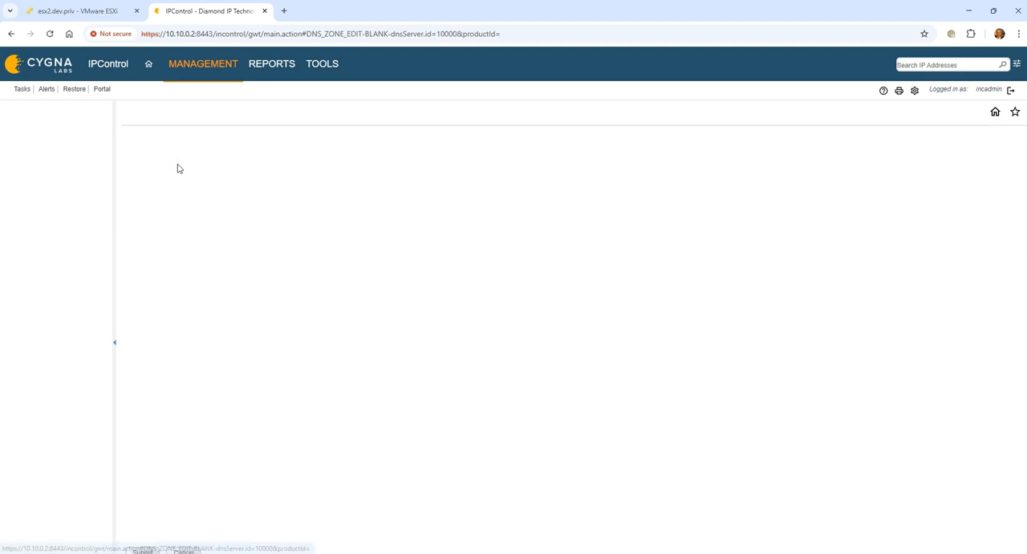
click(309, 171)
click(342, 233)
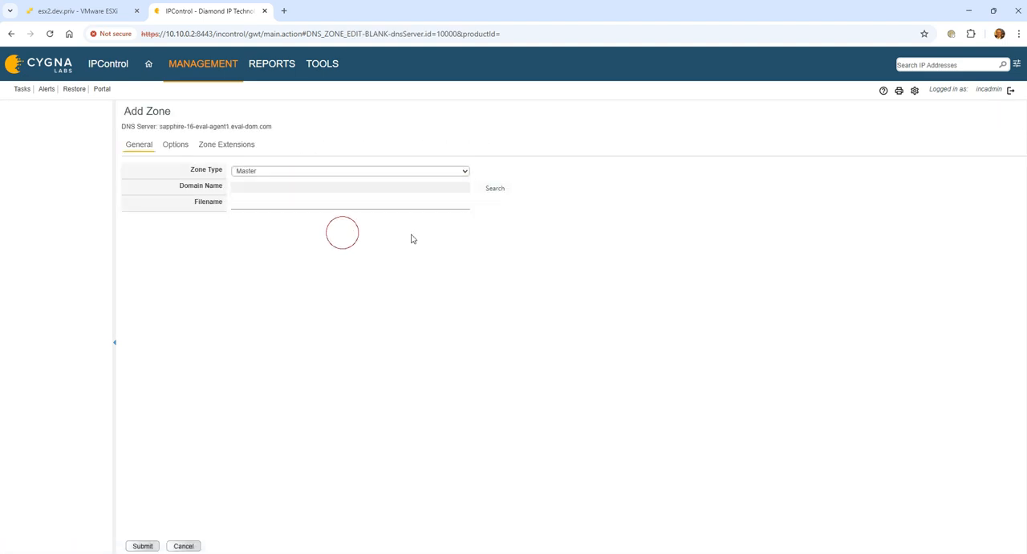
click(502, 189)
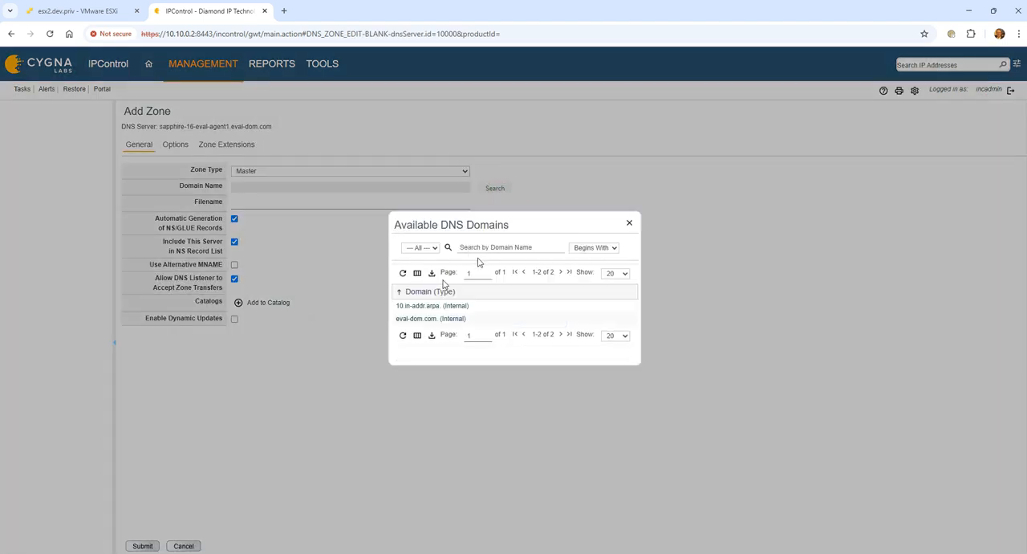
click(448, 318)
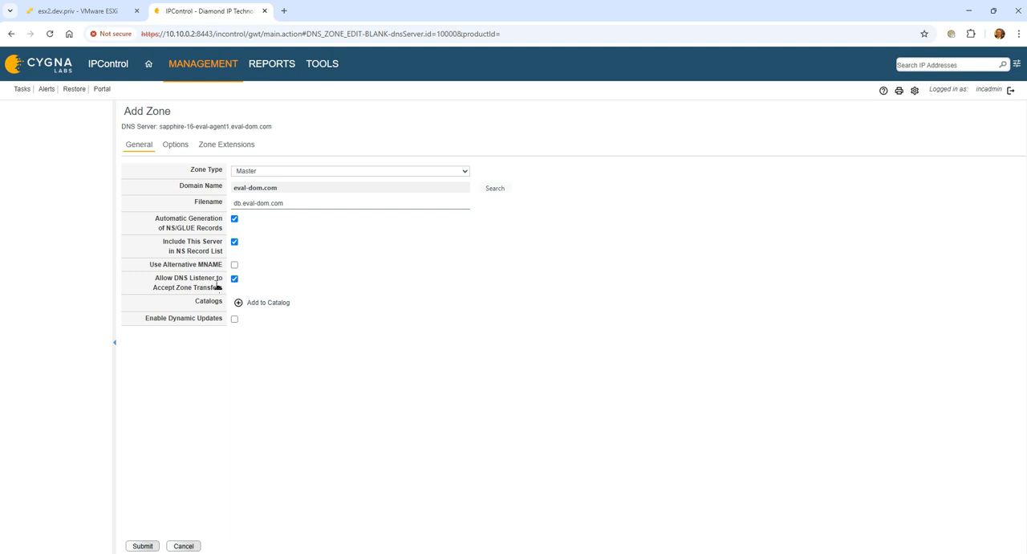
Step: Enable dynamic updates for the zone and allow updates from the Allow-Dynamic-Updatess address match list
drag(160, 280, 201, 289)
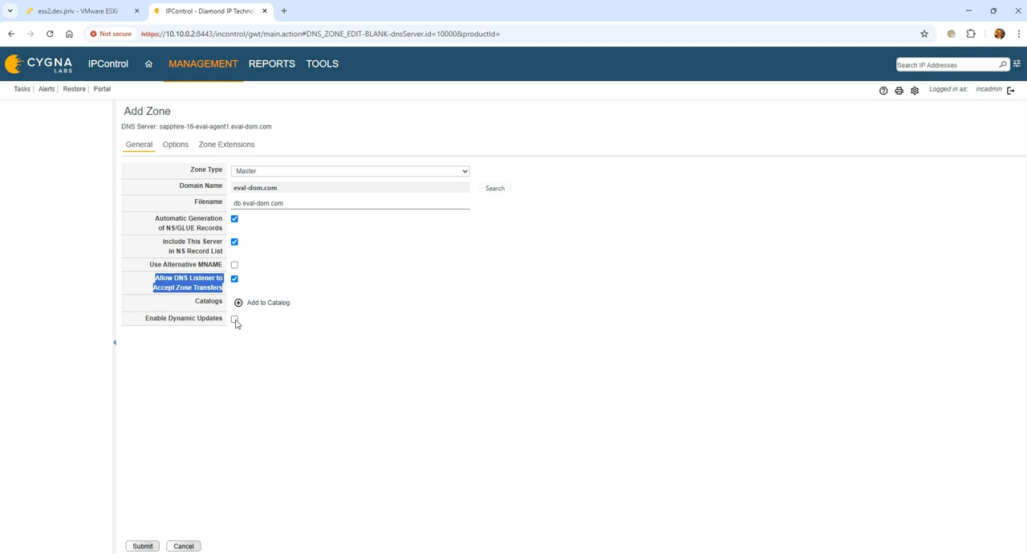
click(234, 318)
click(514, 374)
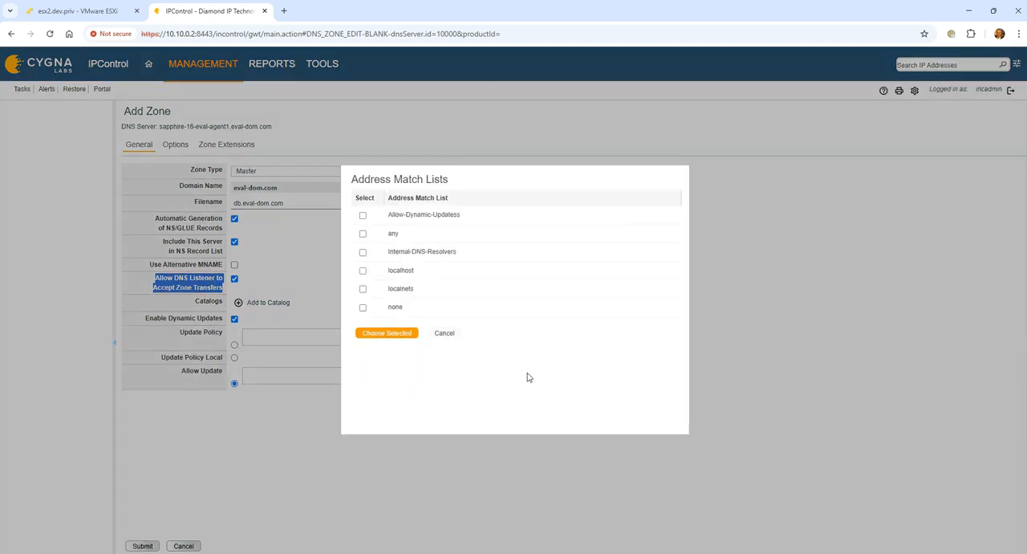
click(363, 215)
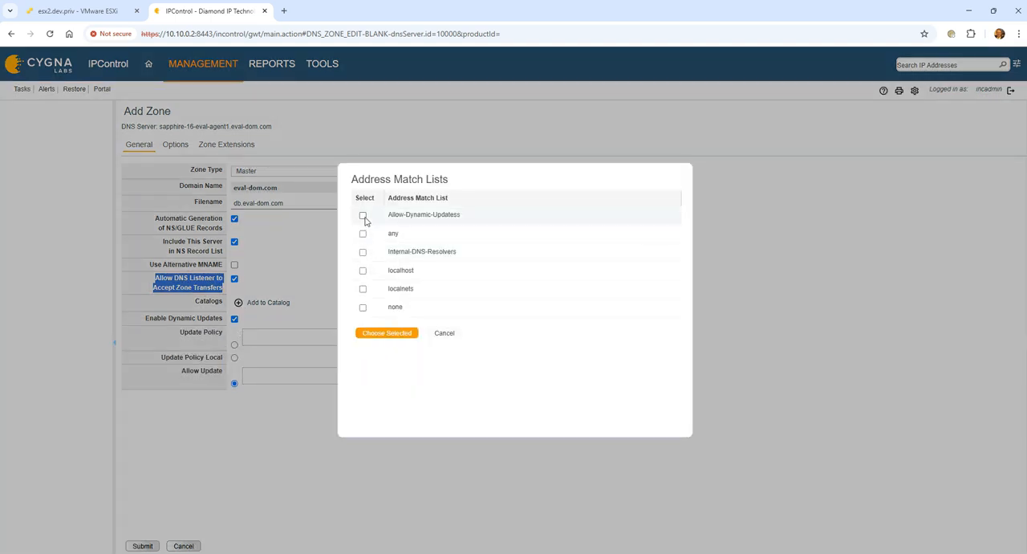
click(401, 332)
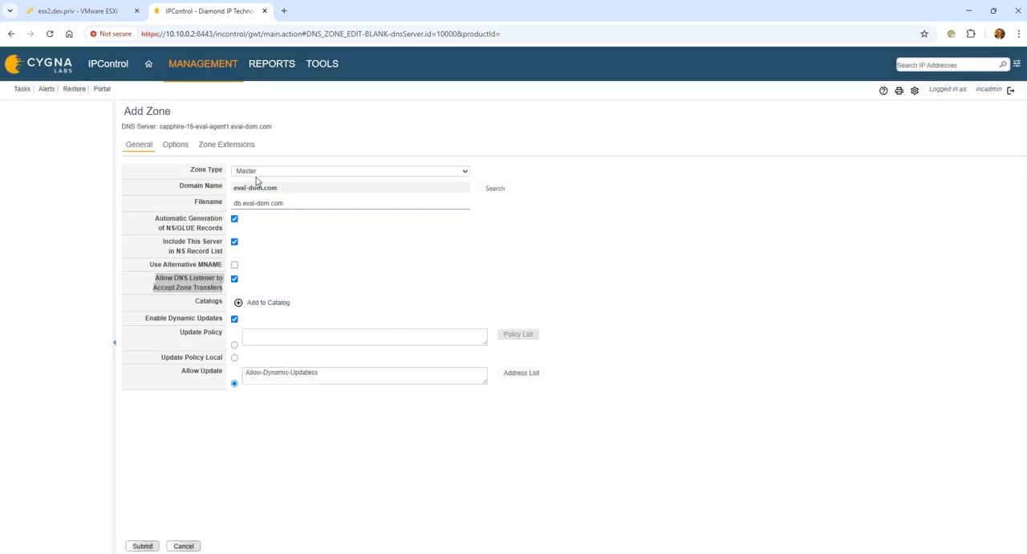
Step: Review the zone's options and submit the new eval-dom.com zone
click(175, 144)
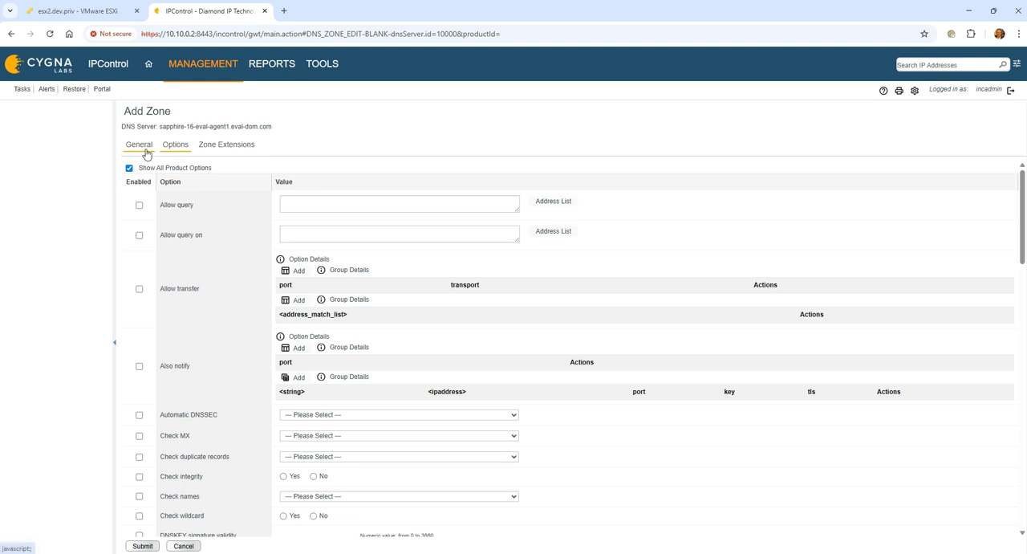
click(147, 152)
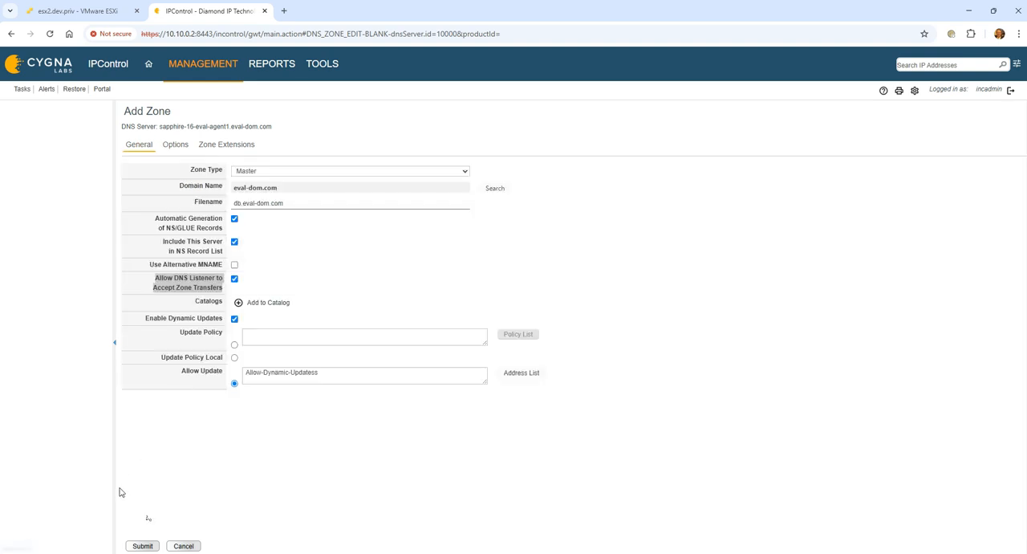
click(143, 546)
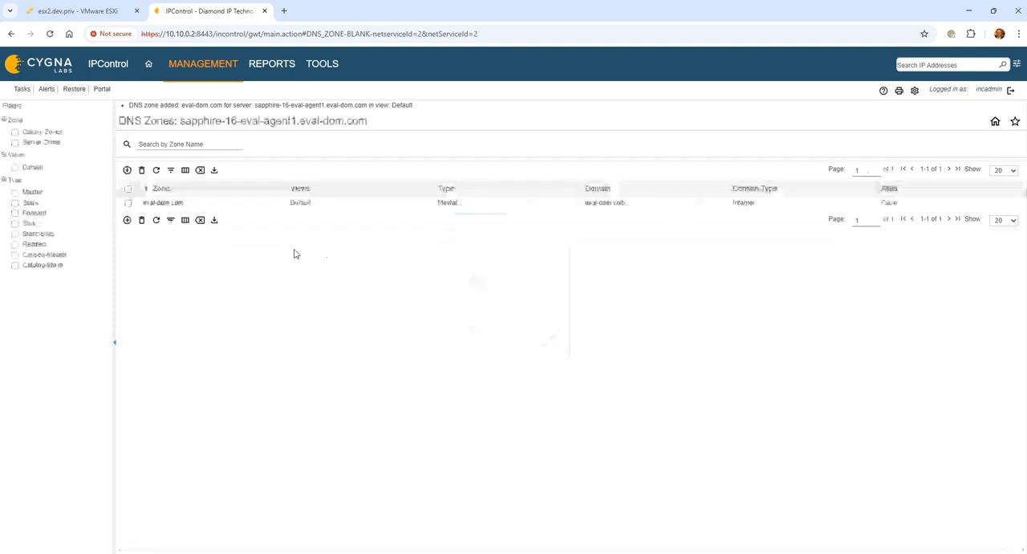
Step: Start another DNS zone on the same server of type Master for the domain 10.in-addr.arpa
click(127, 171)
click(176, 172)
click(321, 171)
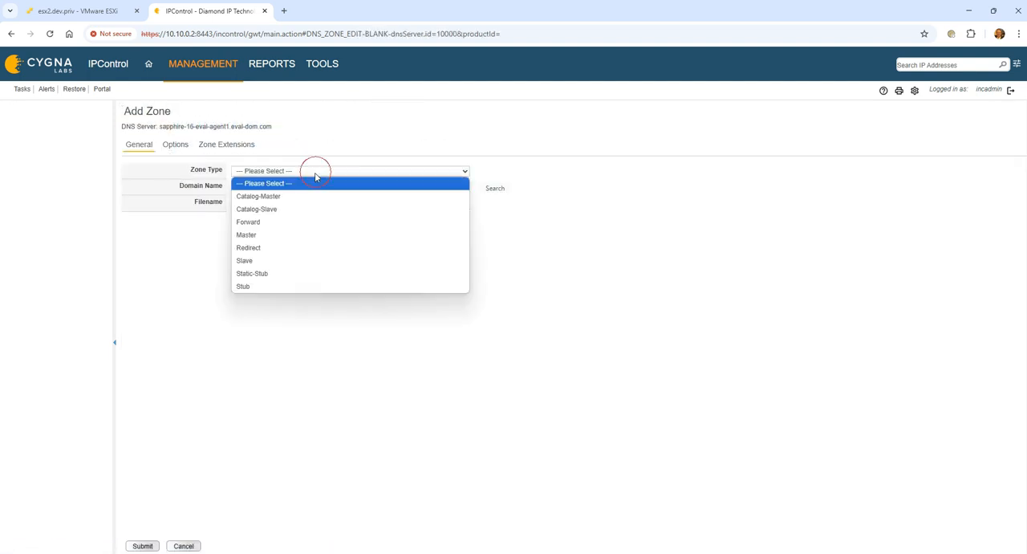
click(300, 236)
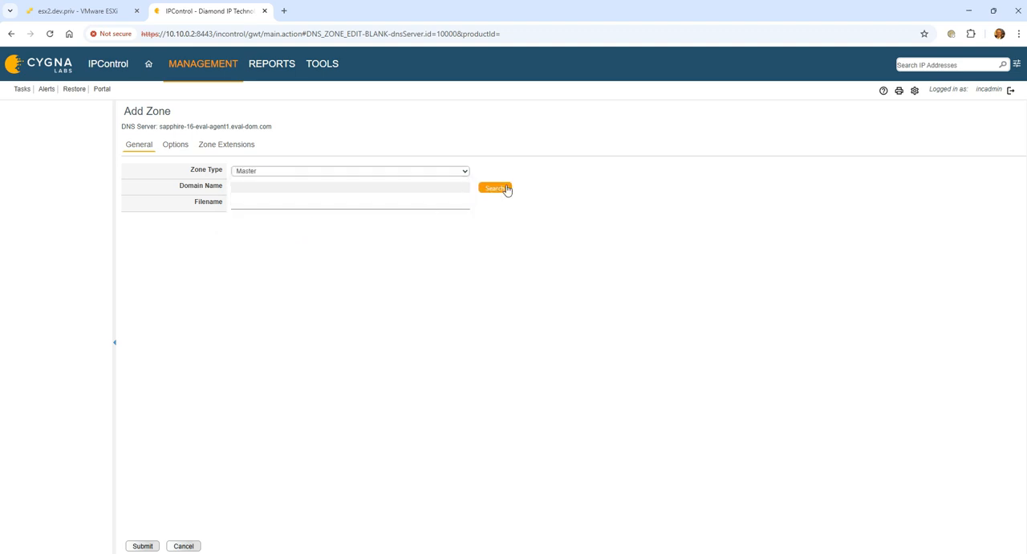
click(505, 188)
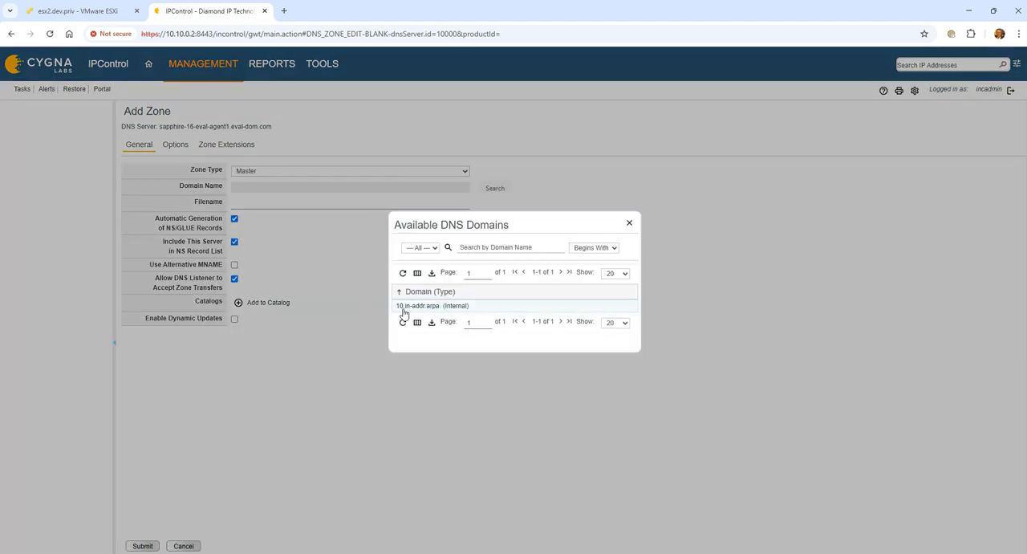
click(394, 303)
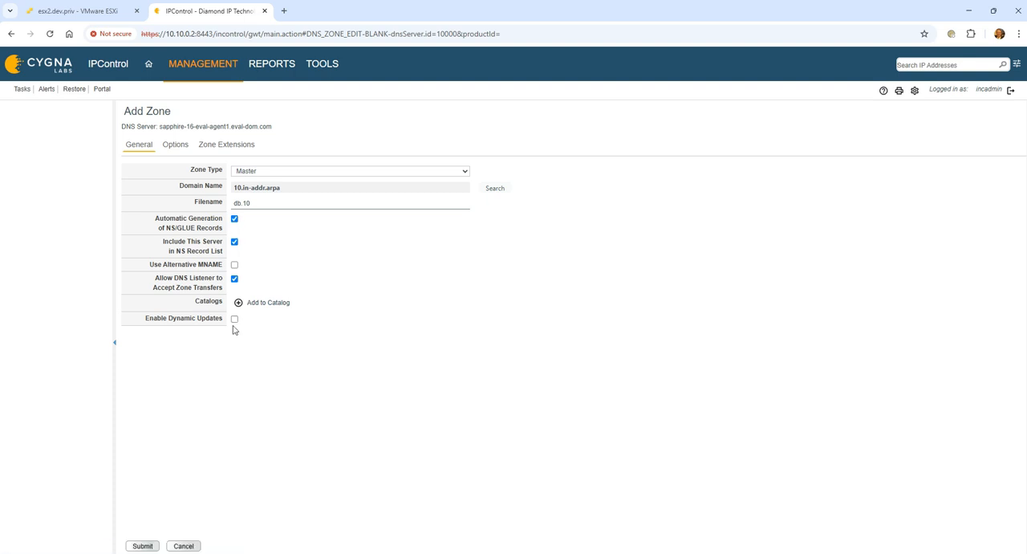
Step: Enable dynamic updates with the Allow-Dynamic-Updatess address list and submit the 10.in-addr.arpa zone
click(234, 318)
click(535, 380)
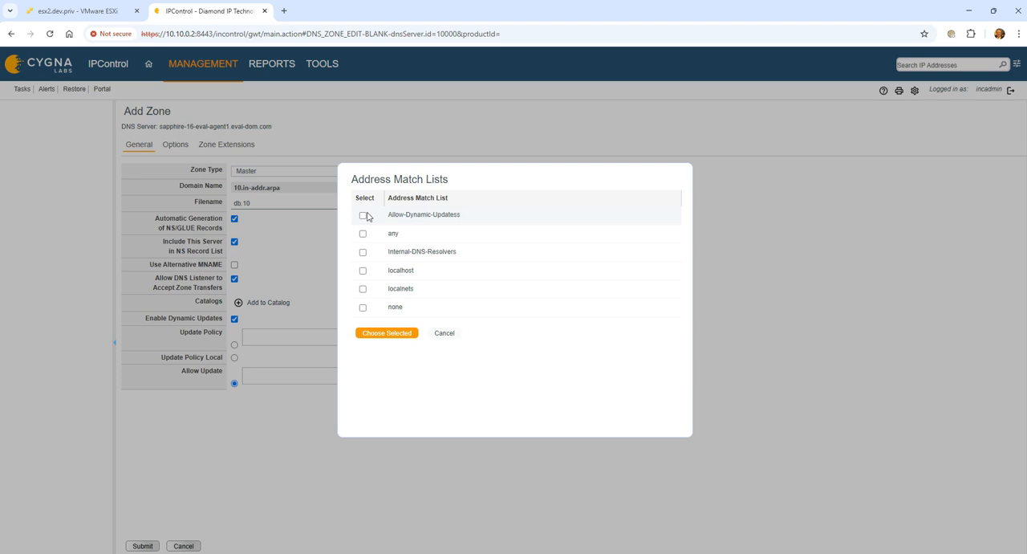
click(362, 215)
click(391, 334)
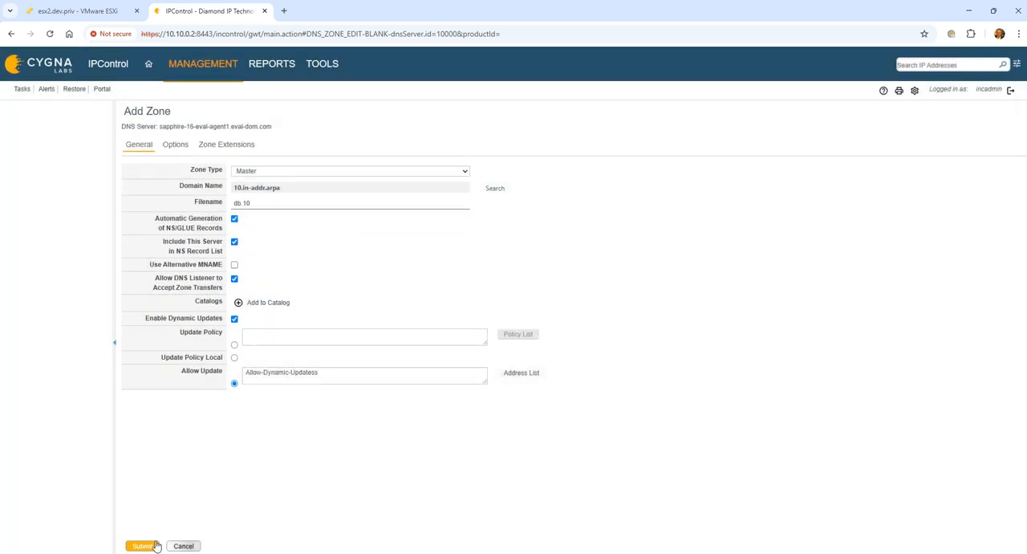
click(142, 546)
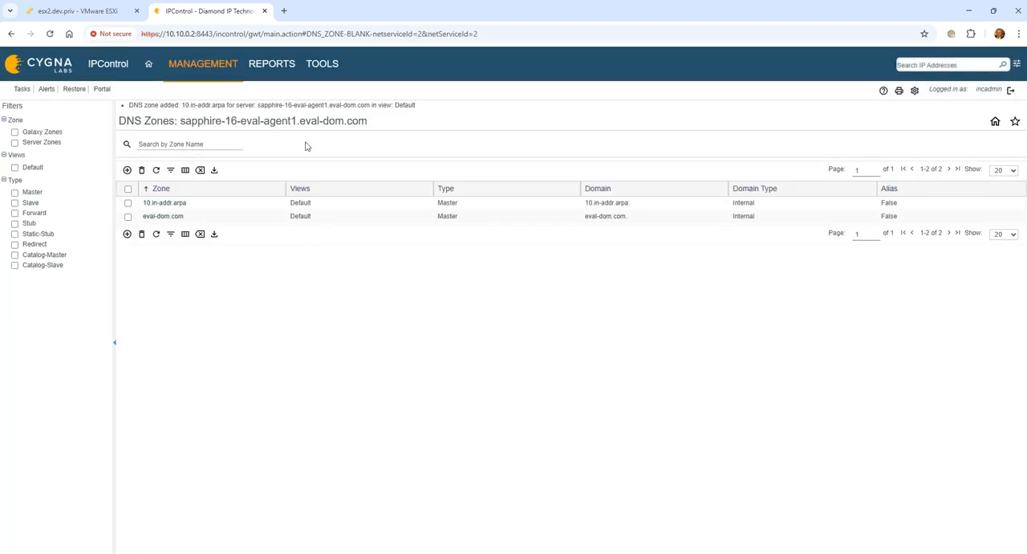
Step: Deploy a DNS Configuration - All Files task immediately to sapphire-16-eval-agent1.eval-dom.com, confirming the overwrite warning
click(195, 78)
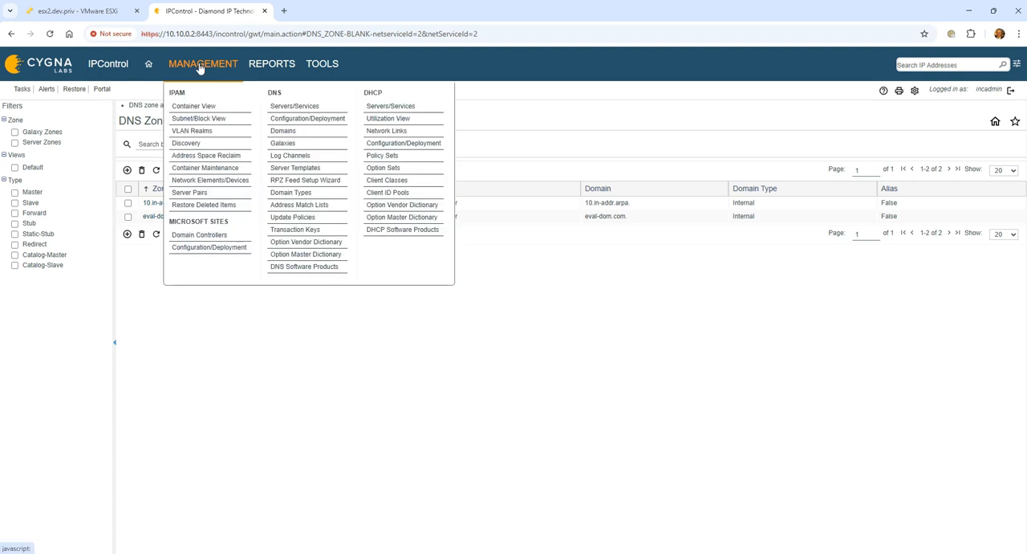
click(339, 117)
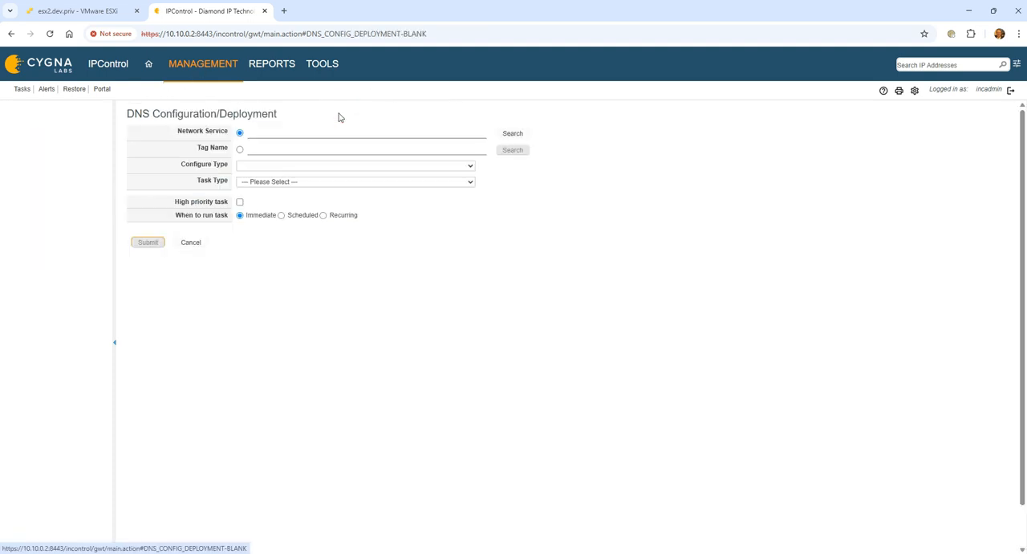
click(516, 135)
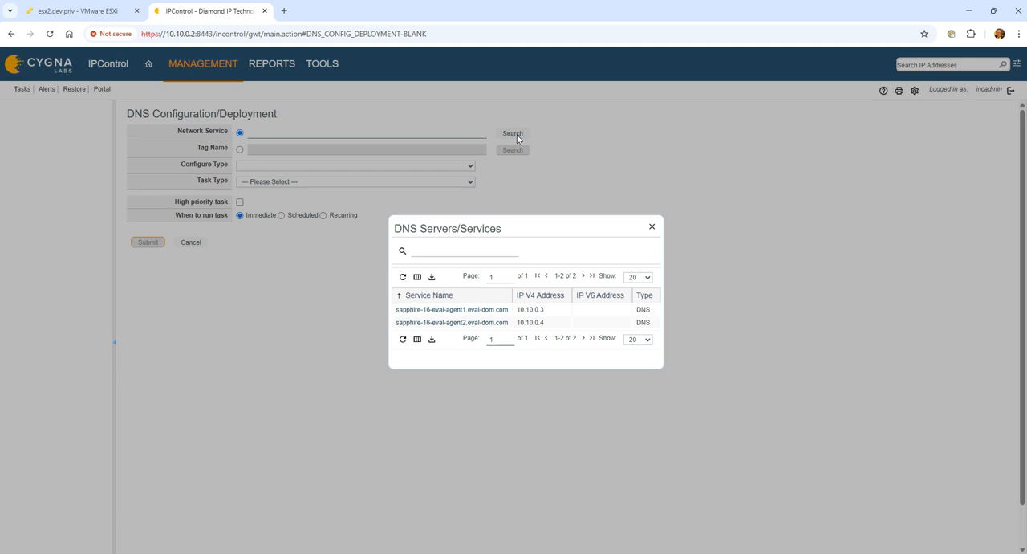
click(437, 310)
click(414, 184)
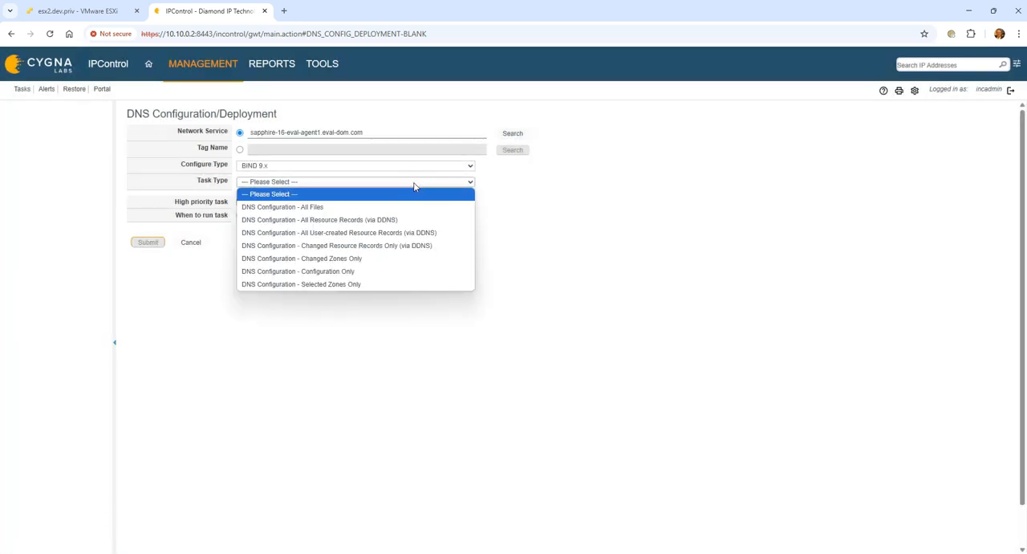
click(412, 206)
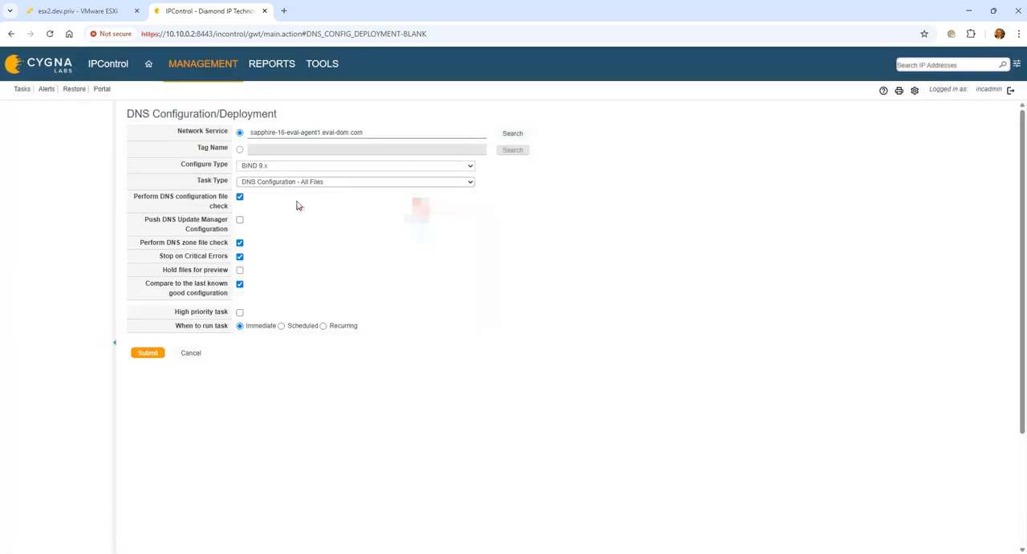
click(140, 356)
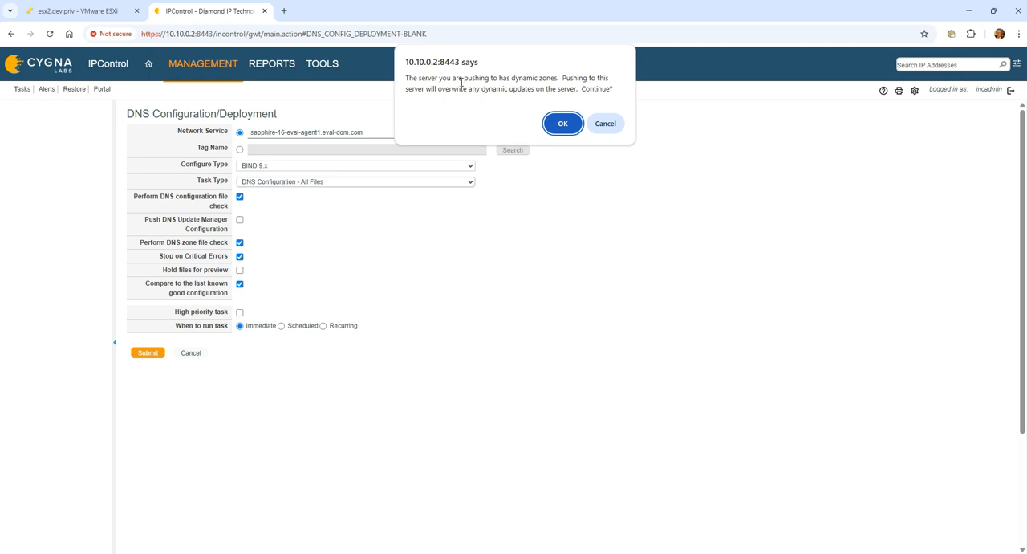
click(563, 122)
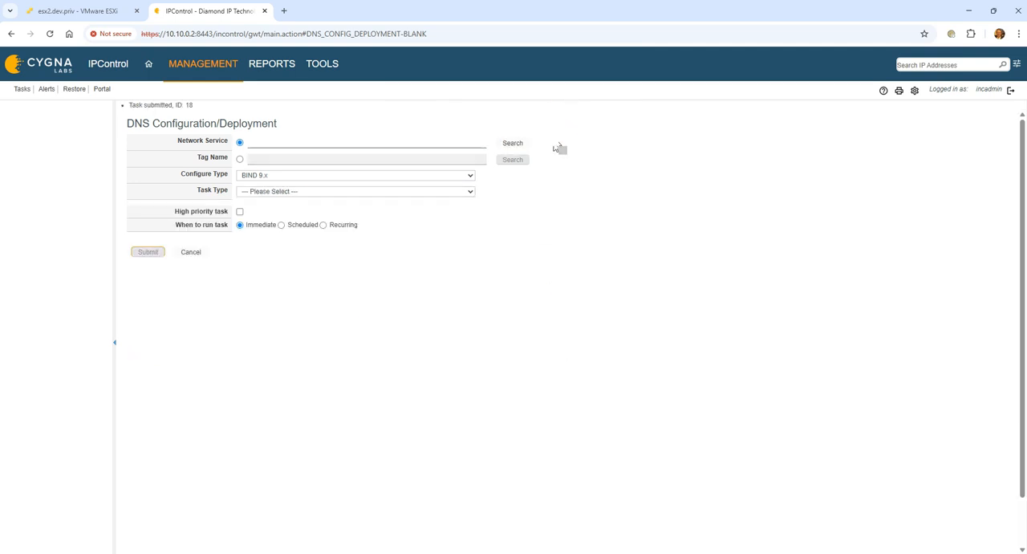
Step: Open the task list and refresh it to check the status of the new deployment task
click(30, 90)
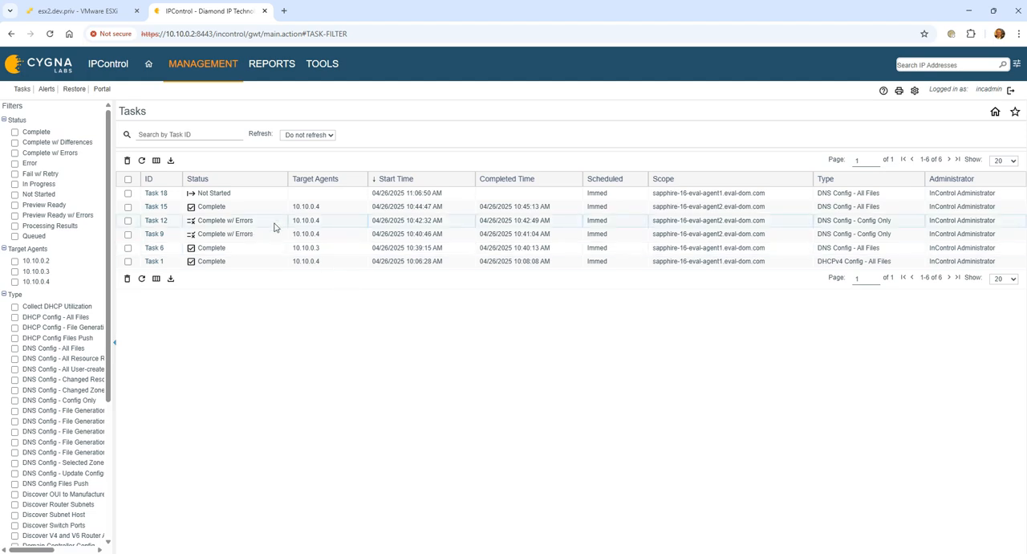
click(319, 70)
click(141, 279)
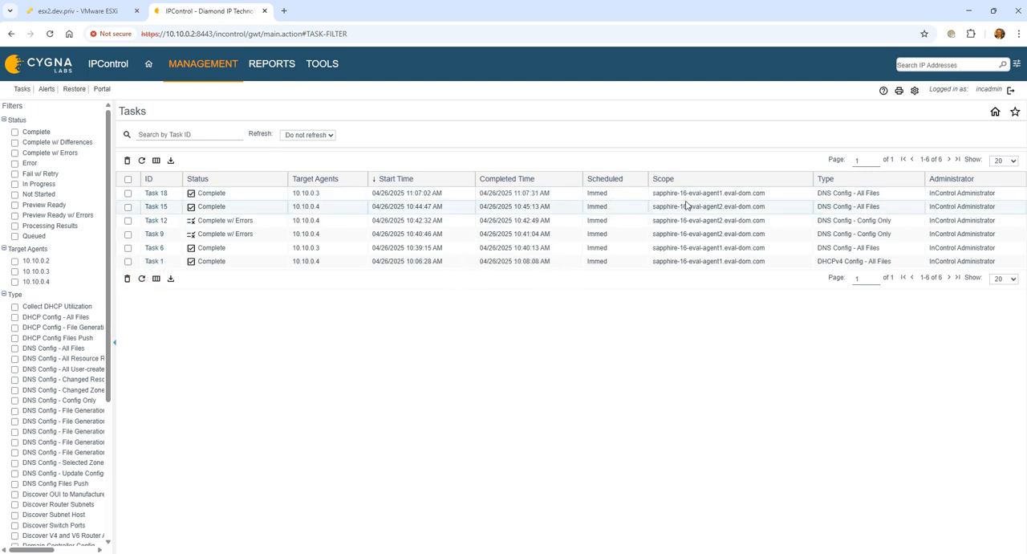
click(210, 66)
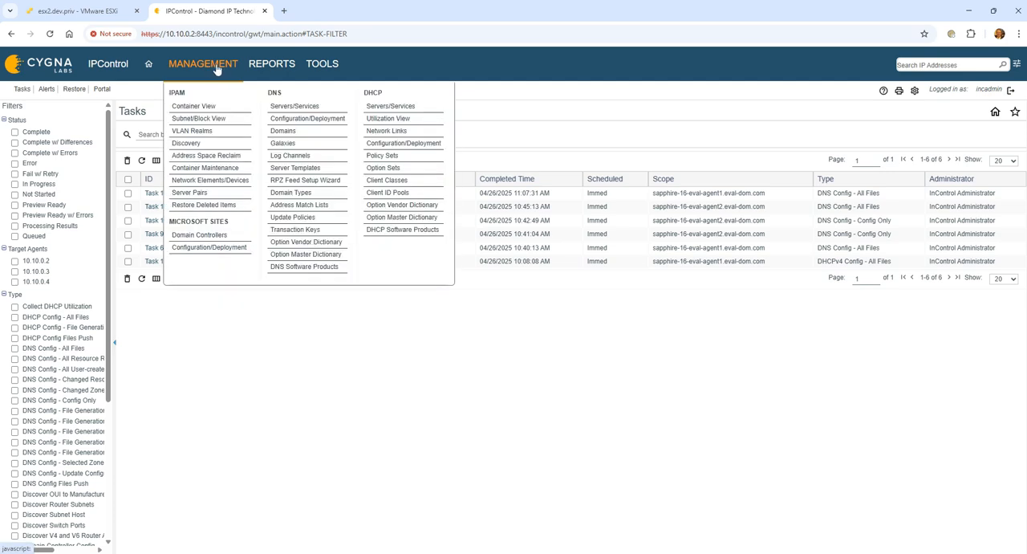
Step: Deploy a DHCP Configuration - All Files task immediately to sapphire-16-eval-agent1.eval-dom.com, enabling stop on errors and ignoring dynamic DNS errors
click(416, 142)
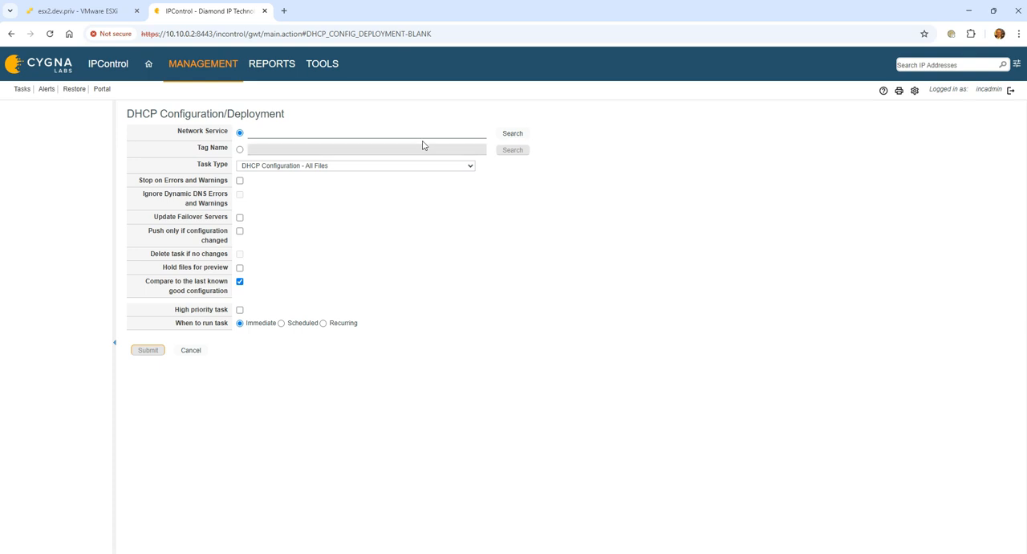
click(515, 134)
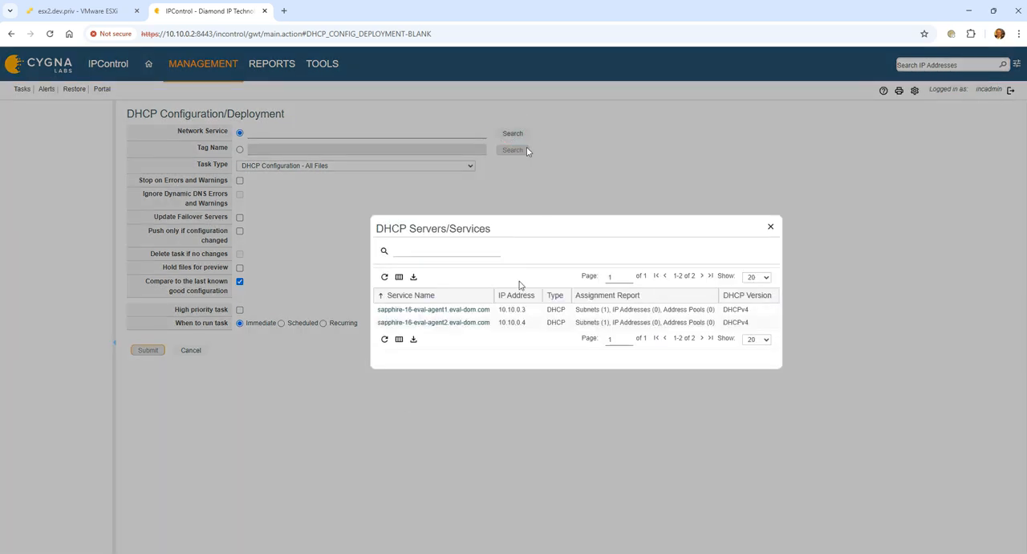
click(446, 310)
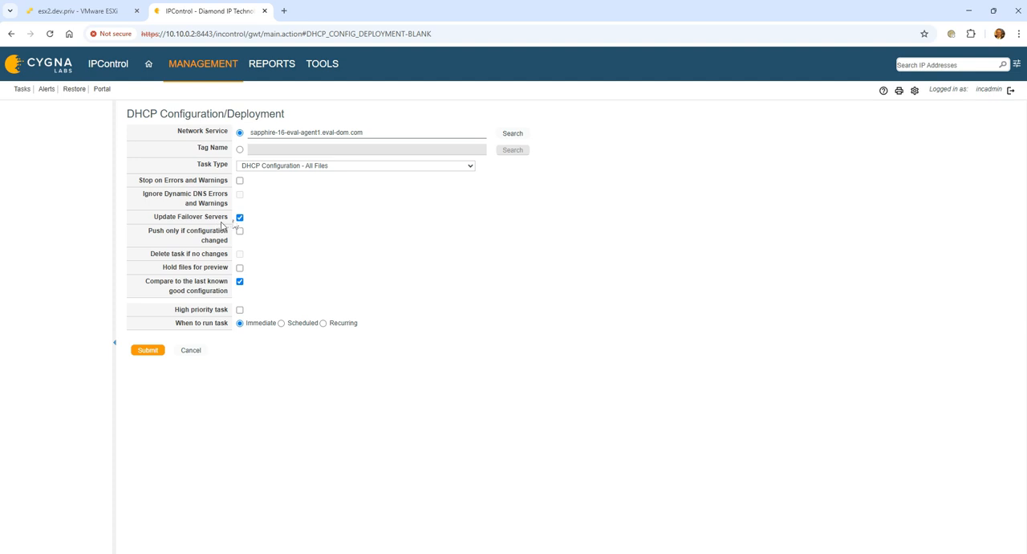
click(239, 180)
click(240, 194)
click(148, 352)
Step: Open the task list and refresh it to check the DHCP deployment task's status
click(22, 89)
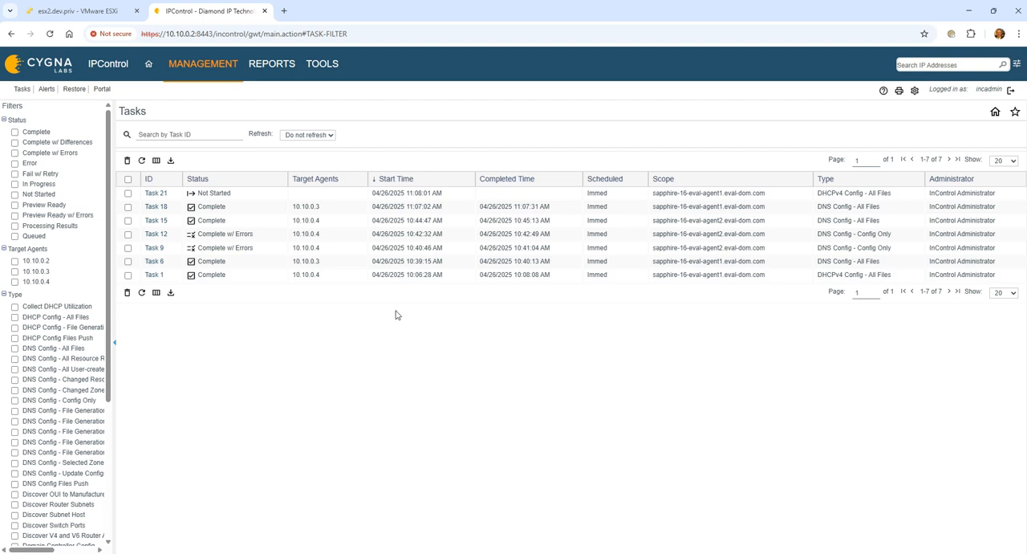
click(142, 294)
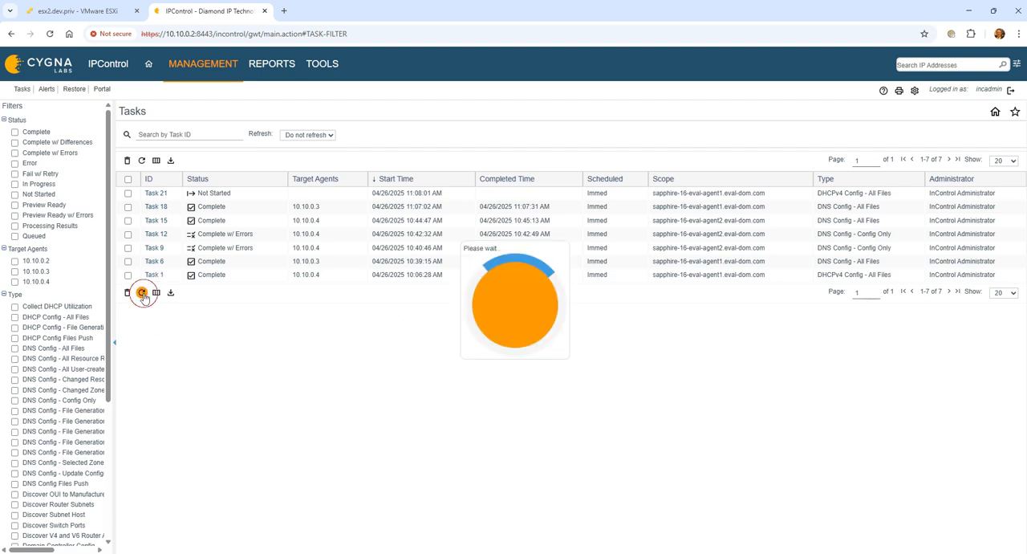
click(142, 294)
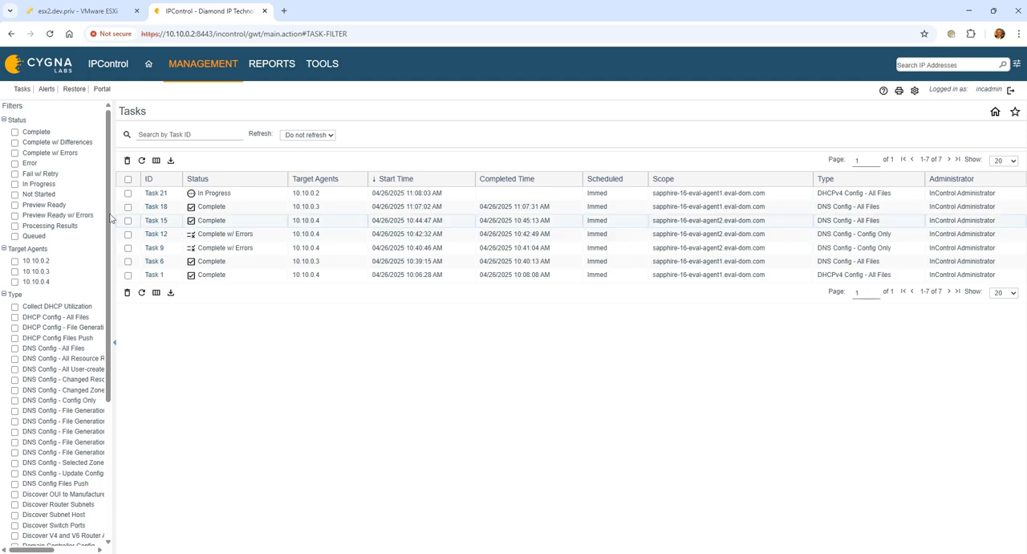
Step: Open Task 21's details and refresh its child tasks until they finish, then return to the task list
click(155, 193)
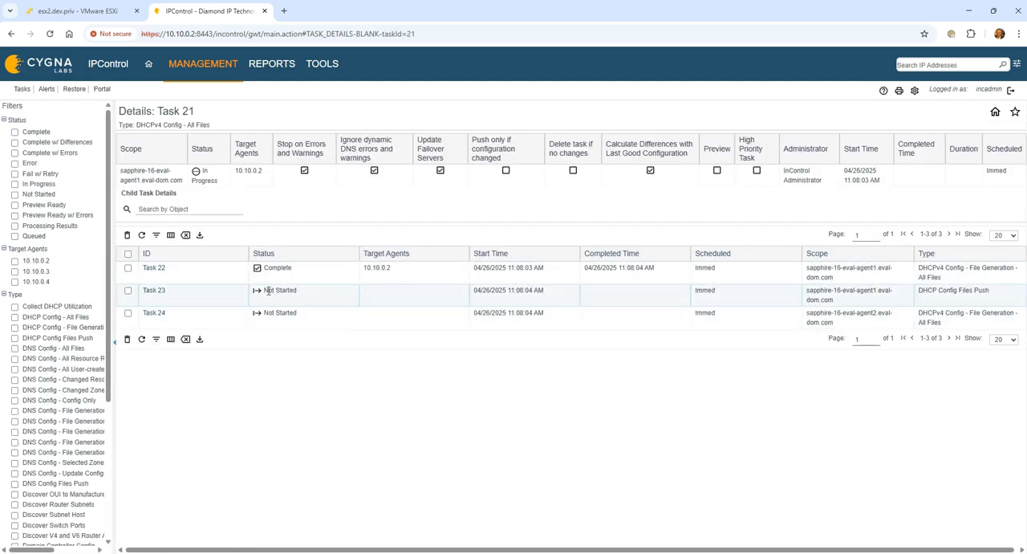
click(141, 342)
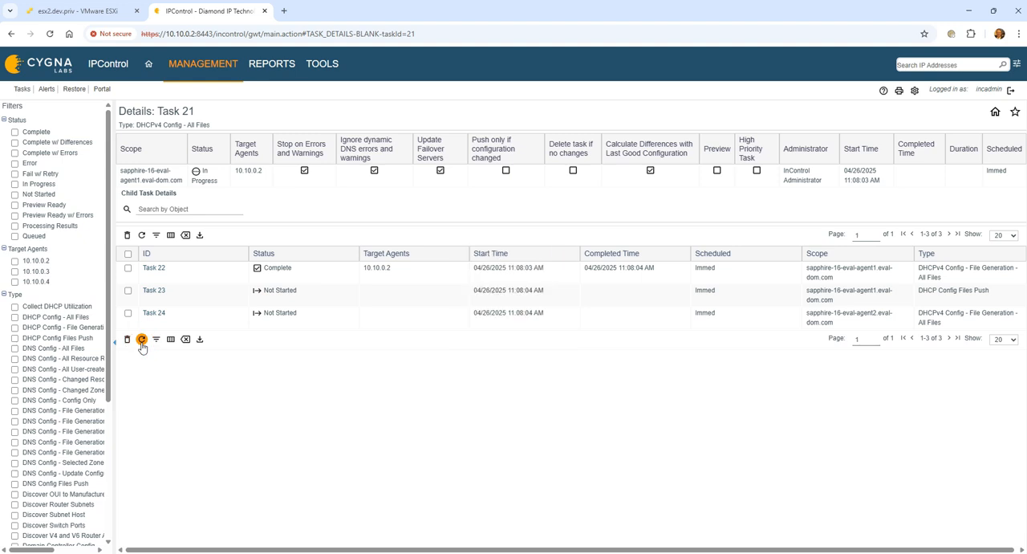
click(141, 341)
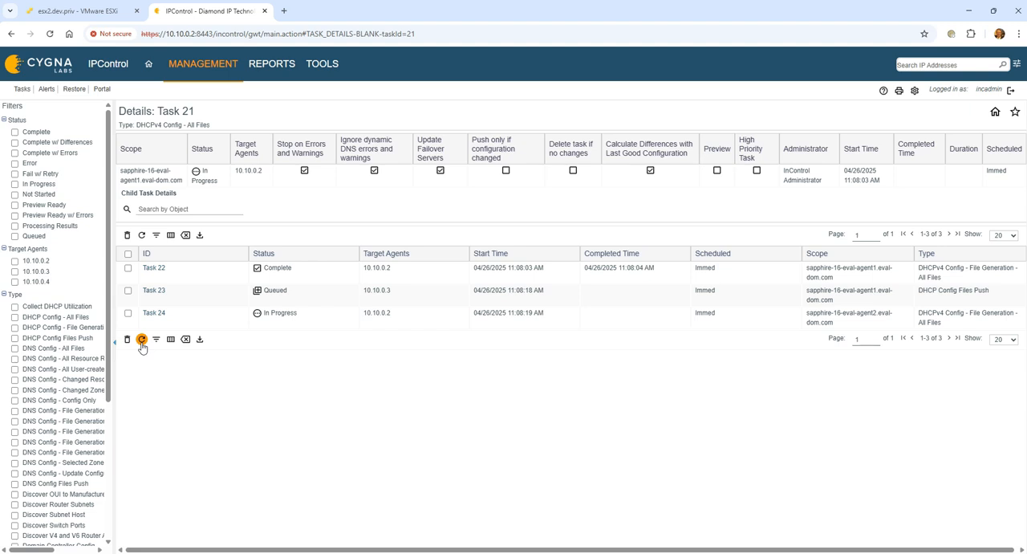
click(141, 340)
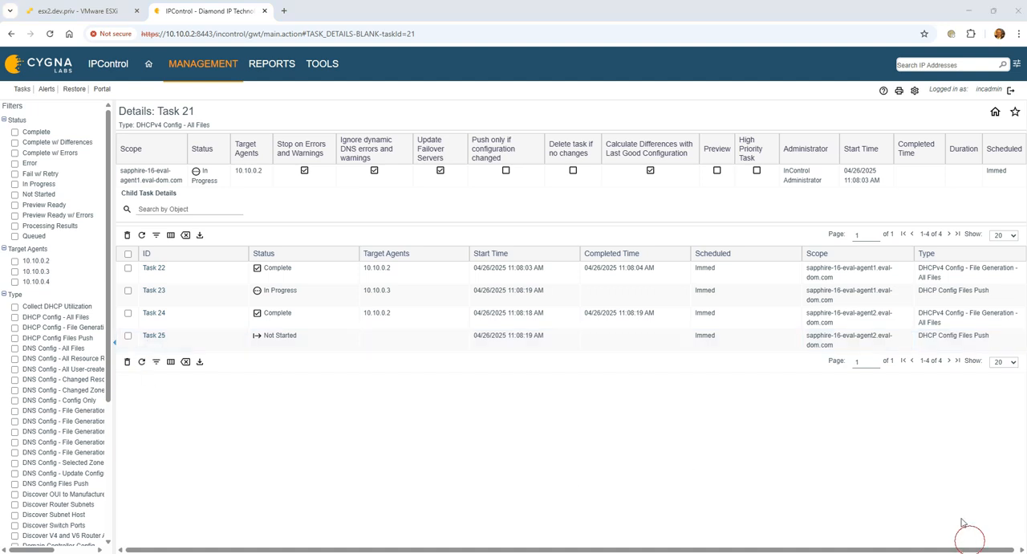
click(141, 362)
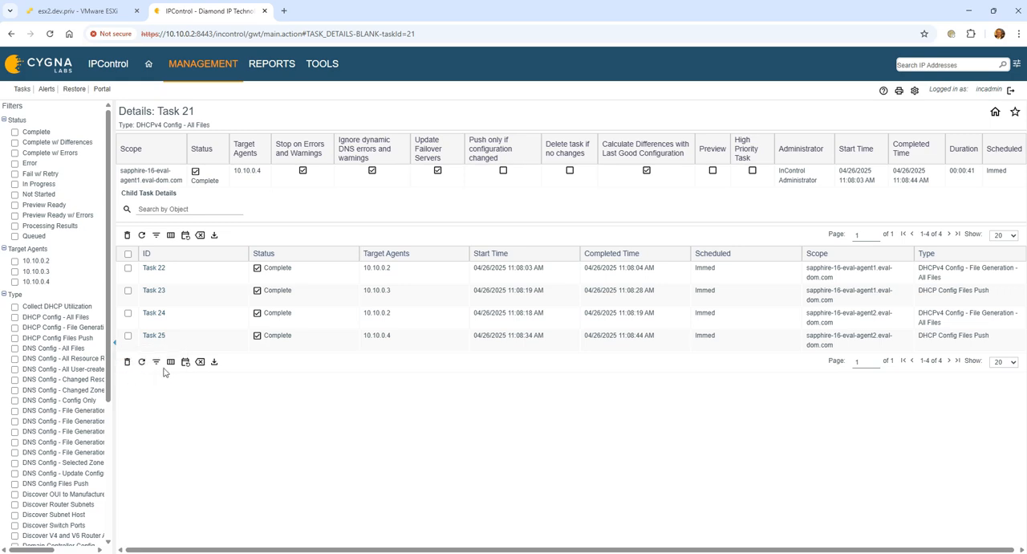
click(200, 362)
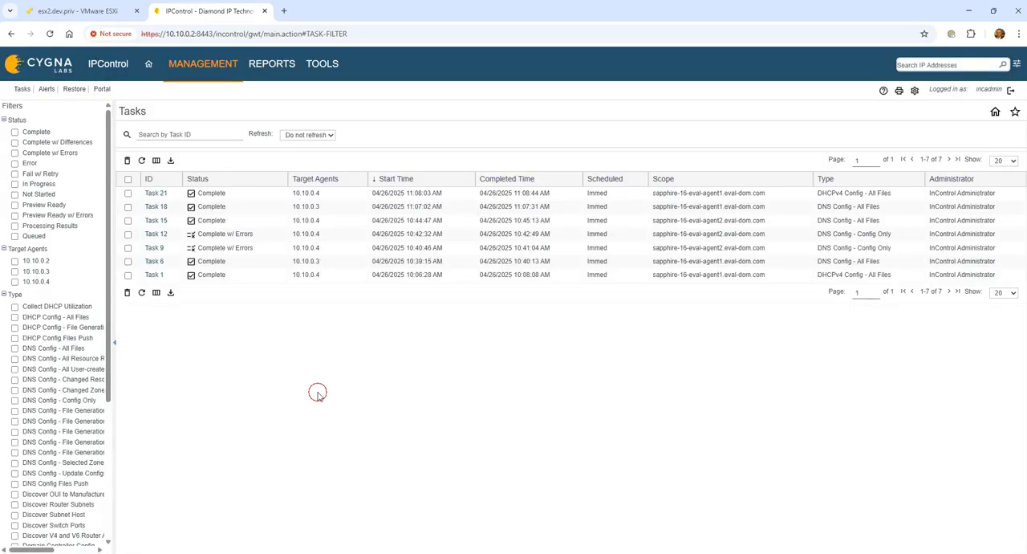
Step: Add IP address 10.10.1.2 in subnet 10.10.1.0/24 of container ATL as a Static address with device type Unknown
click(207, 65)
click(213, 112)
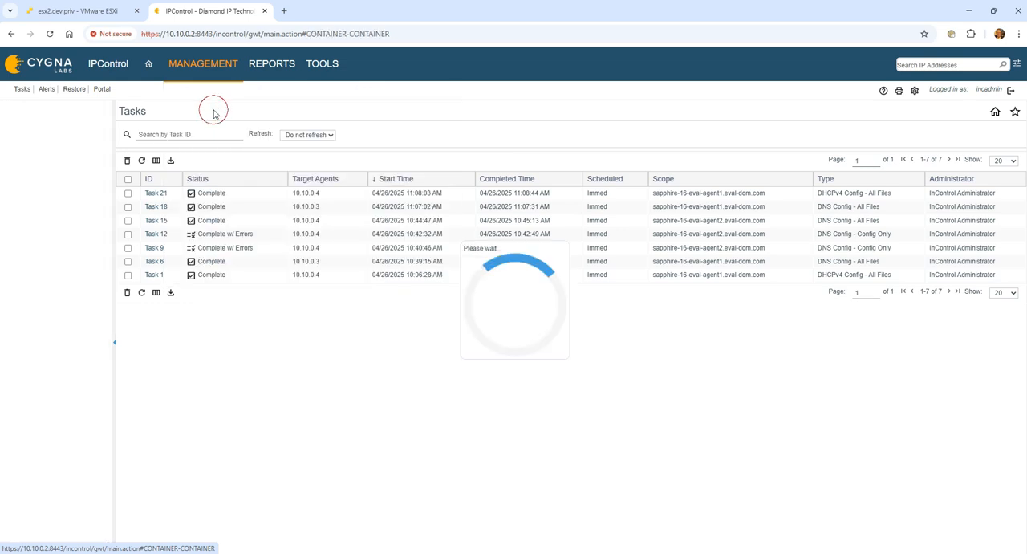
click(45, 173)
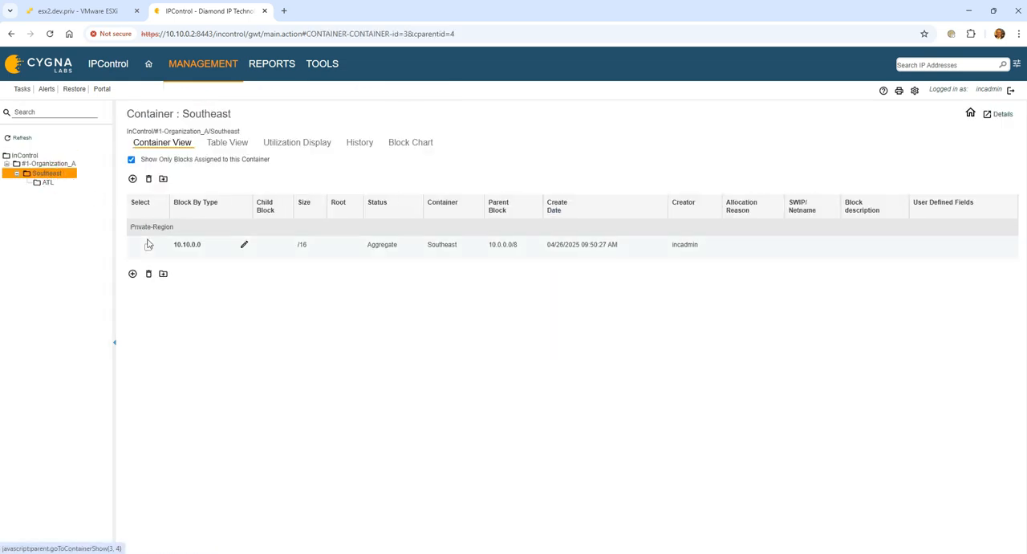
click(45, 183)
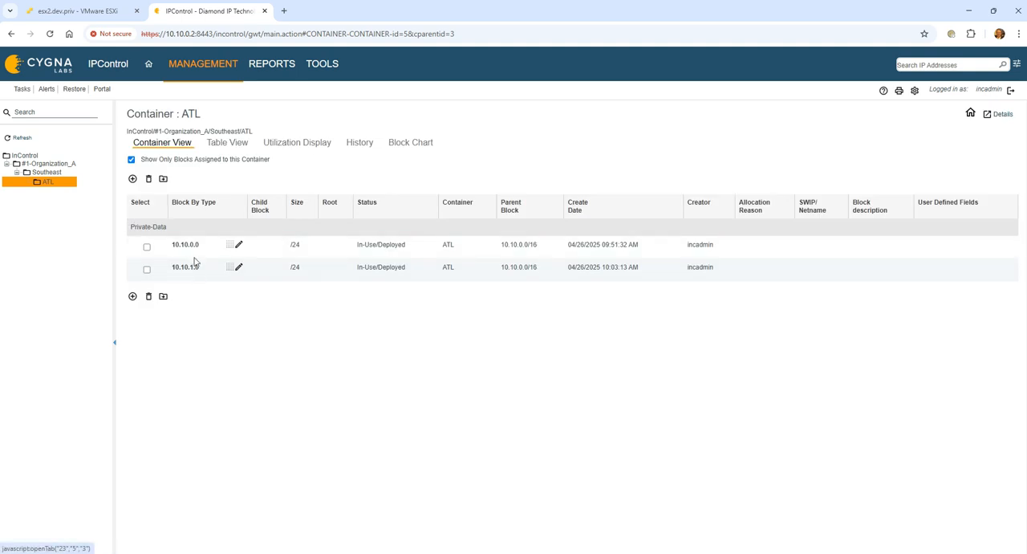
click(185, 267)
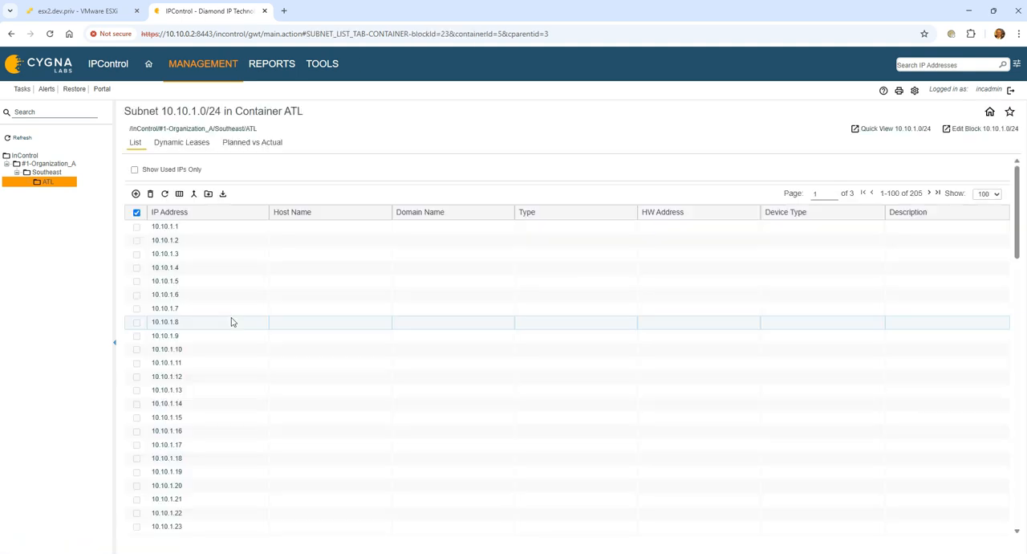
click(171, 240)
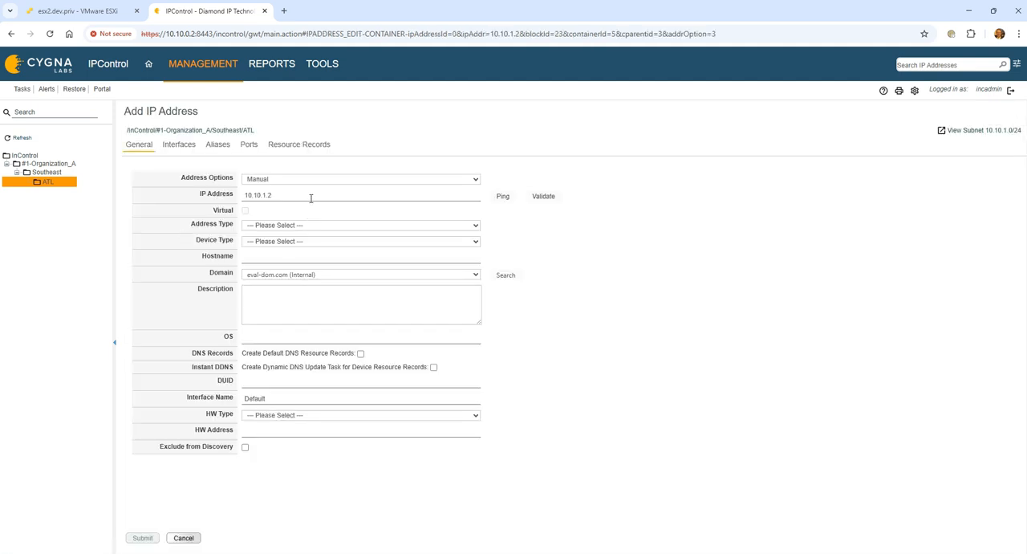
click(314, 224)
click(316, 301)
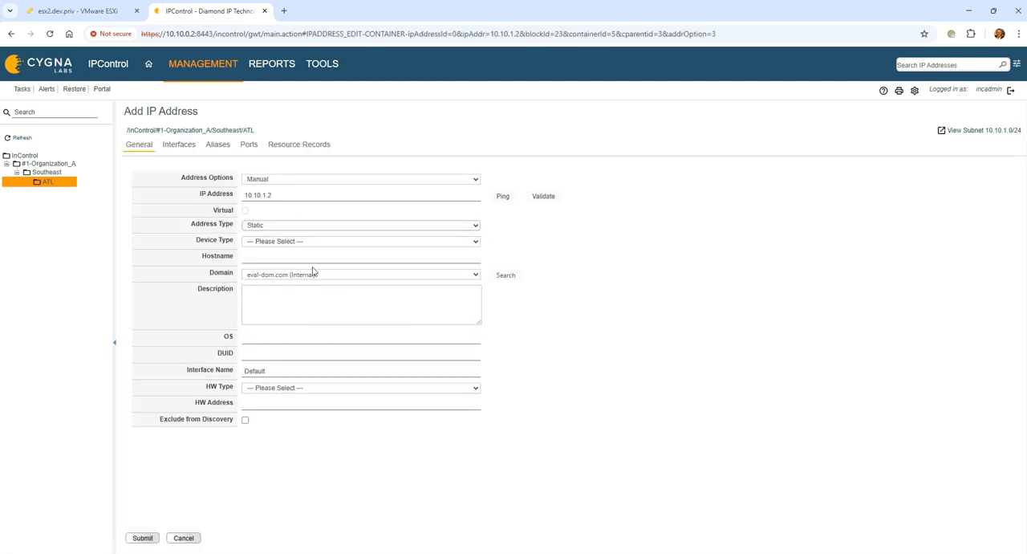
click(305, 241)
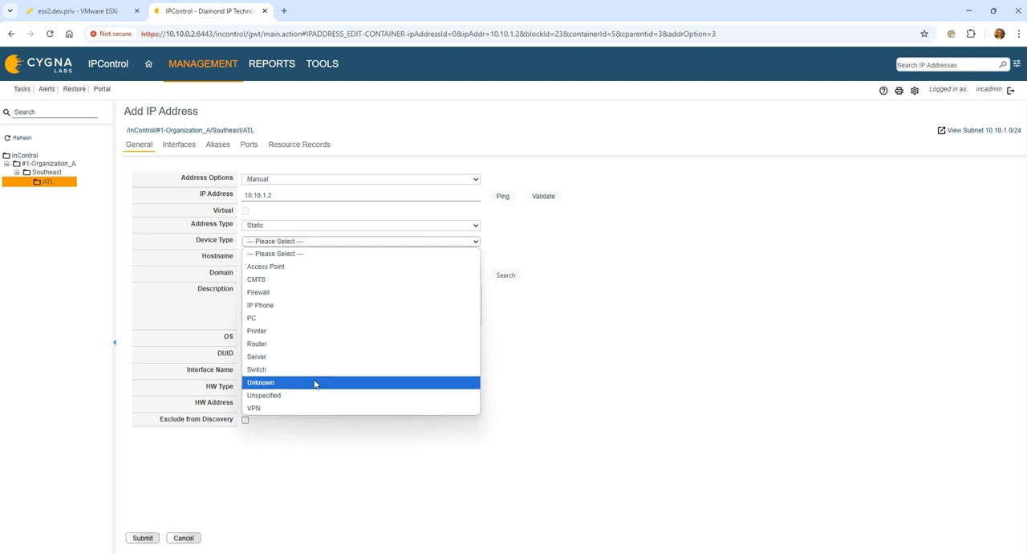
click(315, 382)
Step: Enable the Instant DDNS update task for the address, review its resource records, and submit the new IP address
click(310, 258)
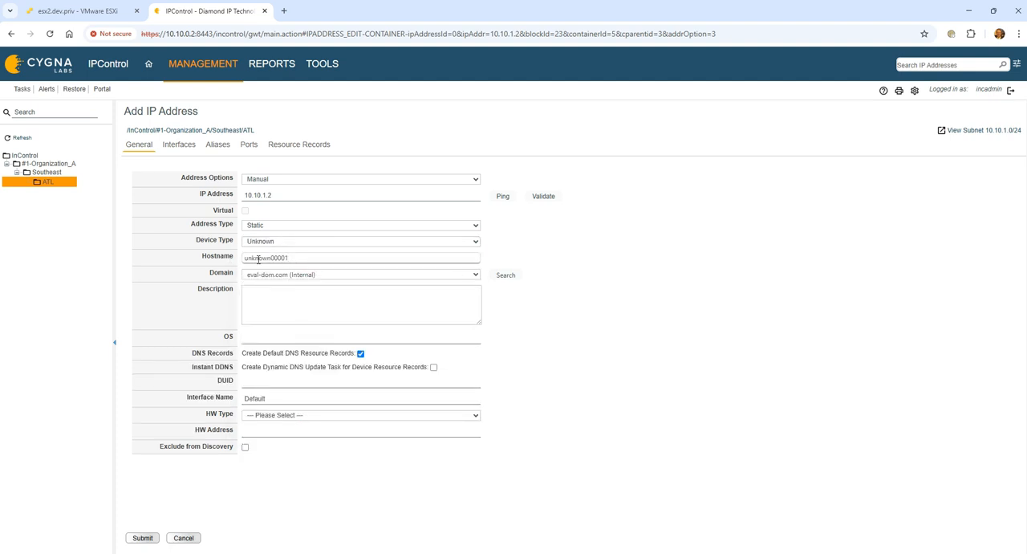
click(433, 367)
click(298, 154)
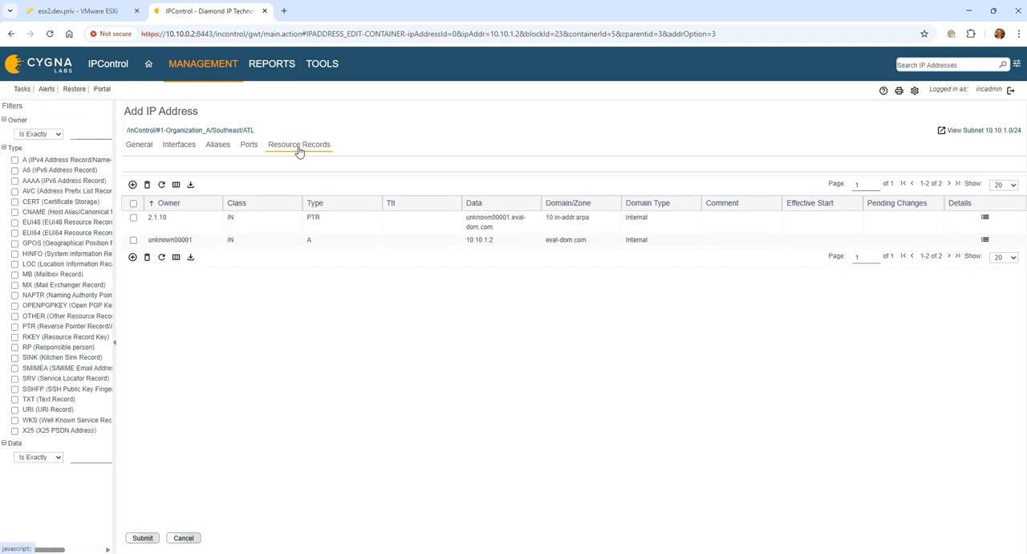
click(140, 145)
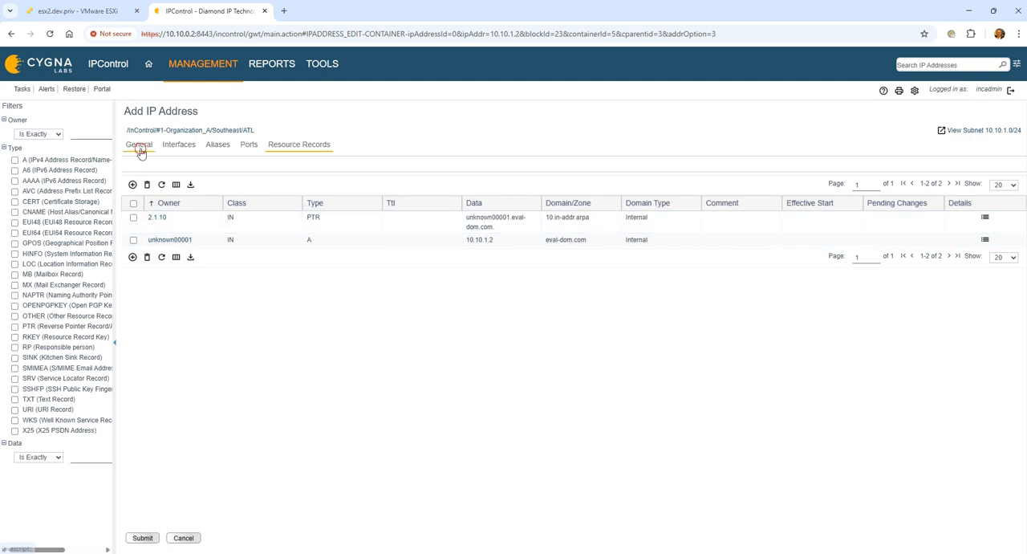
click(147, 537)
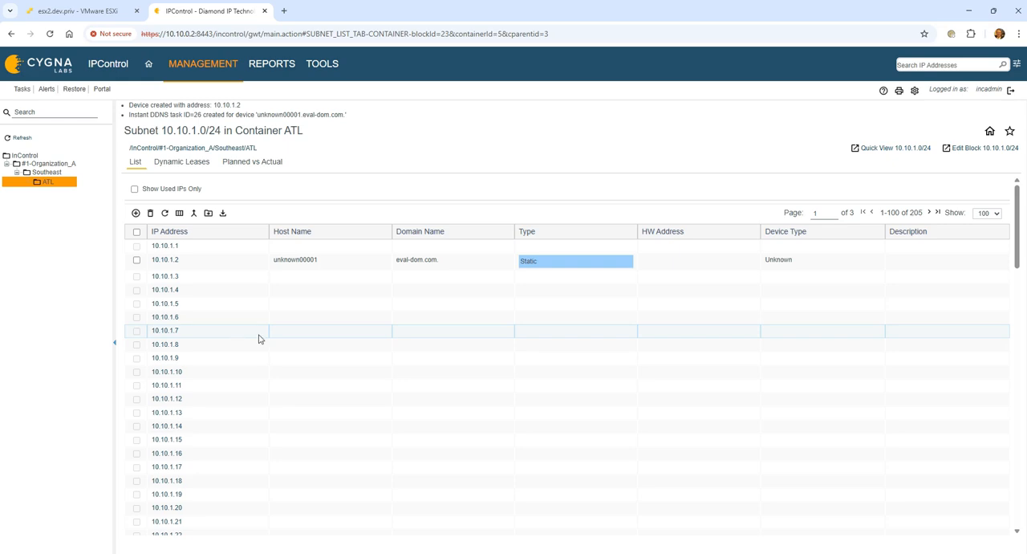
Step: Open the task list and refresh it to check the new DDNS update task
click(22, 91)
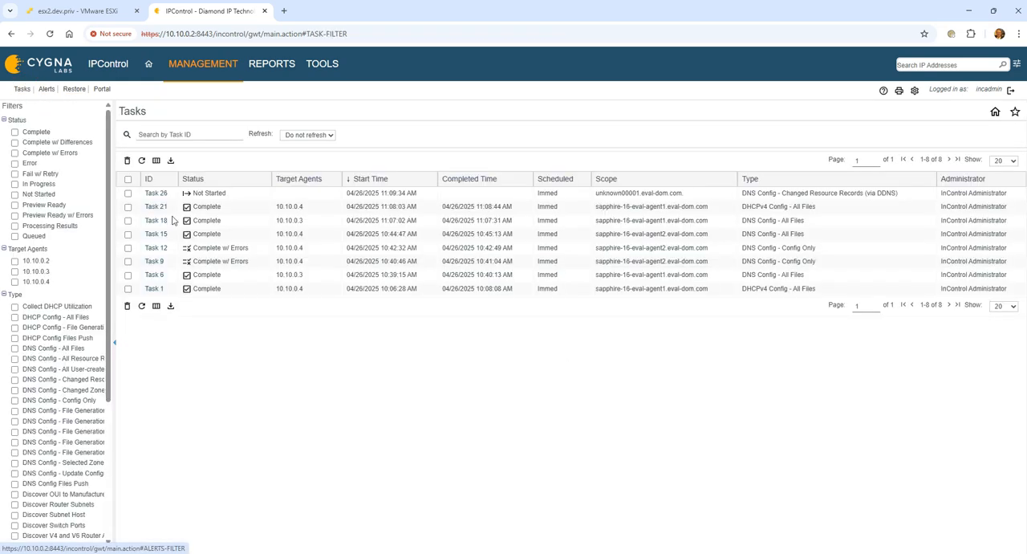
click(142, 306)
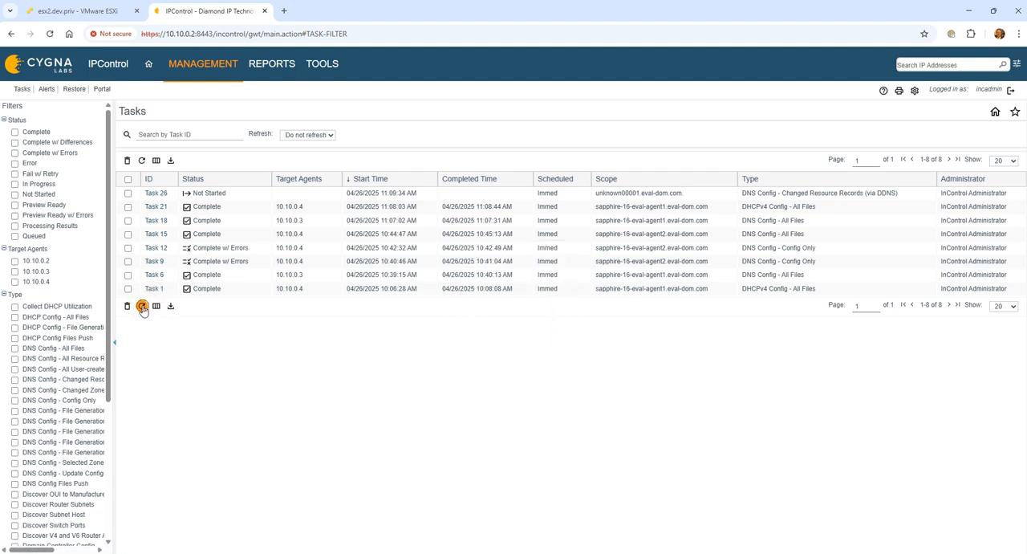
click(142, 307)
click(142, 308)
Step: Copy the scope unknown00001.eval-dom.com of Task 26 and refresh the task list
drag(596, 194, 671, 194)
right_click(646, 191)
click(665, 203)
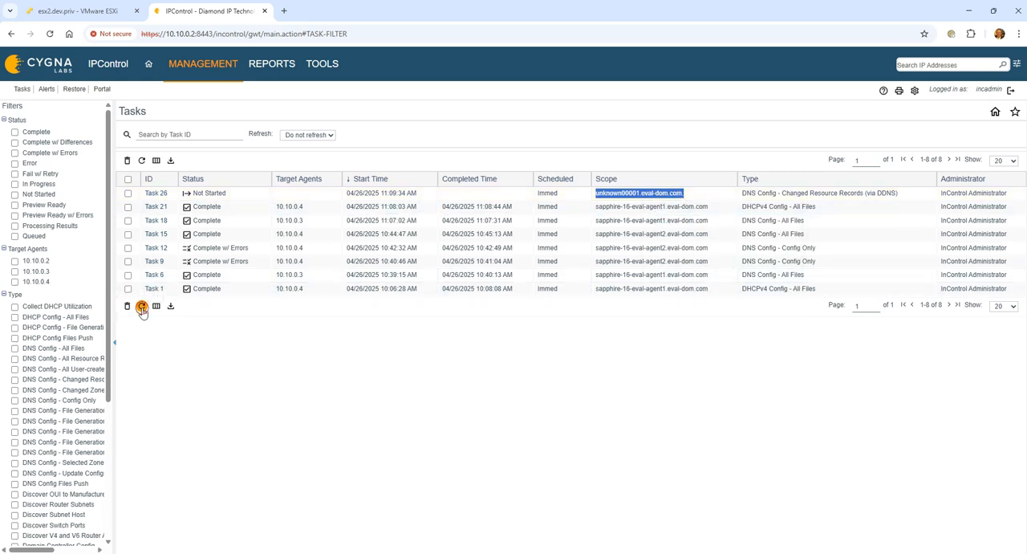
click(142, 307)
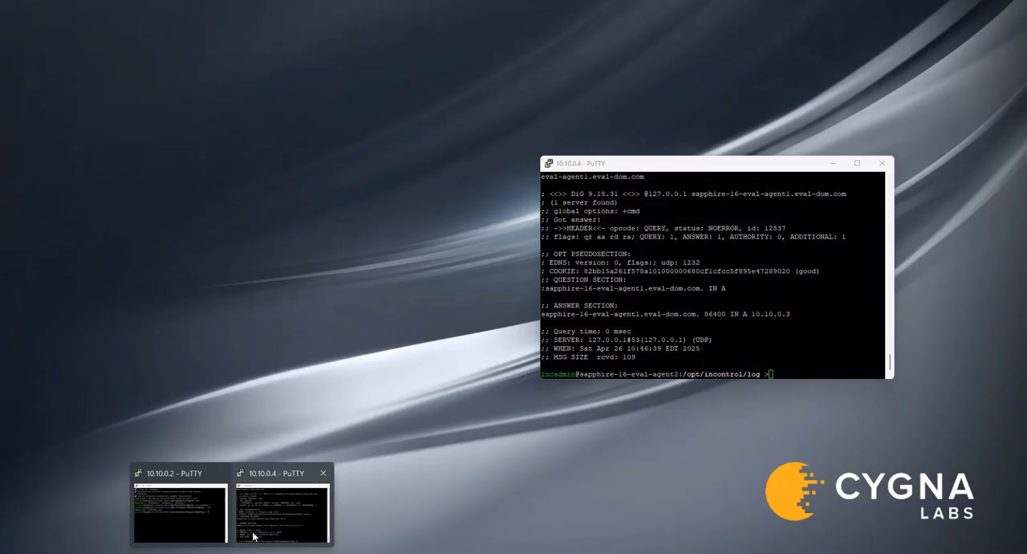
Step: In the 10.10.0.4 PuTTY session, query the local DNS server at 127.0.0.1 for unknown00001.eval-dom.com with dig
click(249, 529)
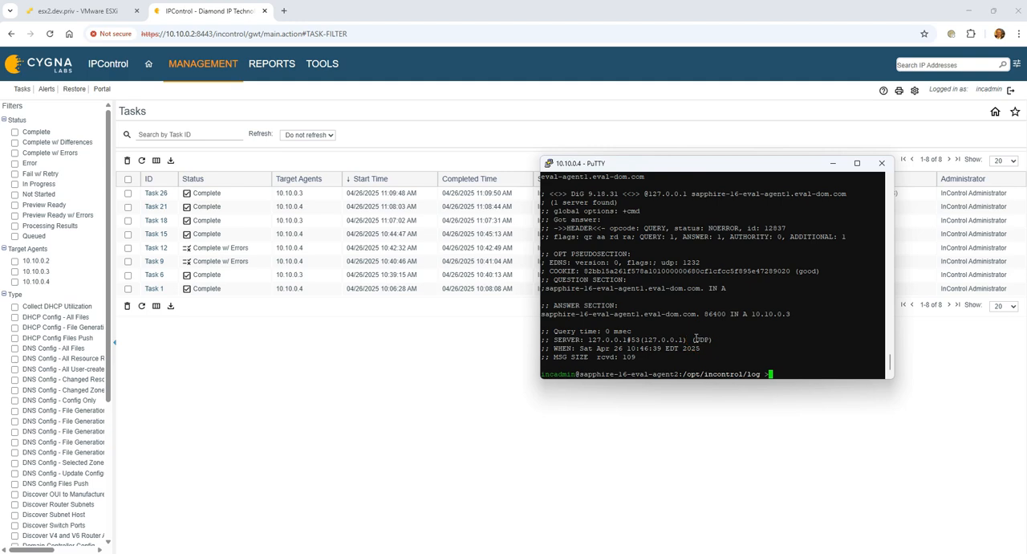
text(dig @127.0.0.1)
right_click(806, 304)
key(Return)
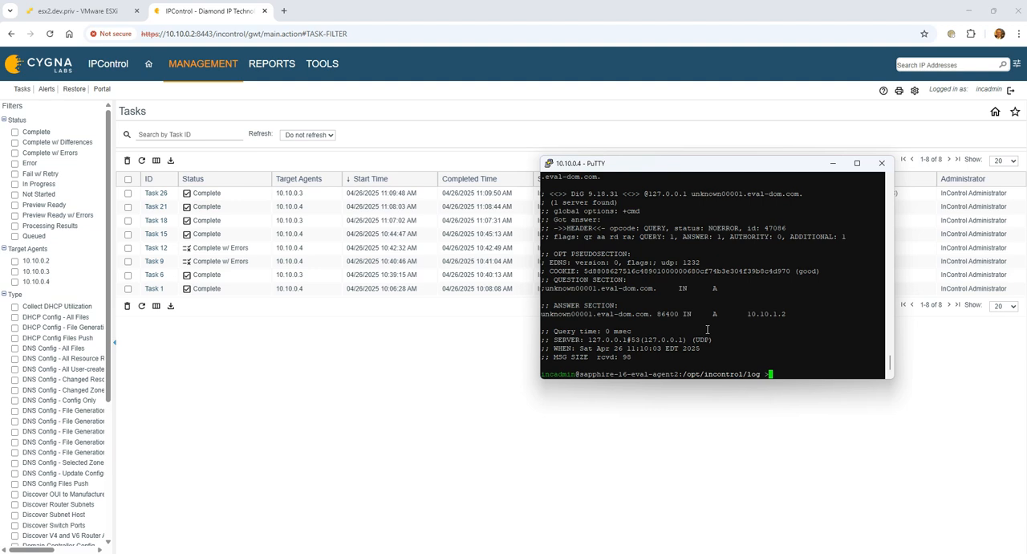
text(dig @127.0.0.1)
key(Left)
key(Left)
key(Left)
key(Left)
key(Left)
key(Left)
key(Left)
key(Left)
key(Left)
text(-x 10.10.2.2)
key(Return)
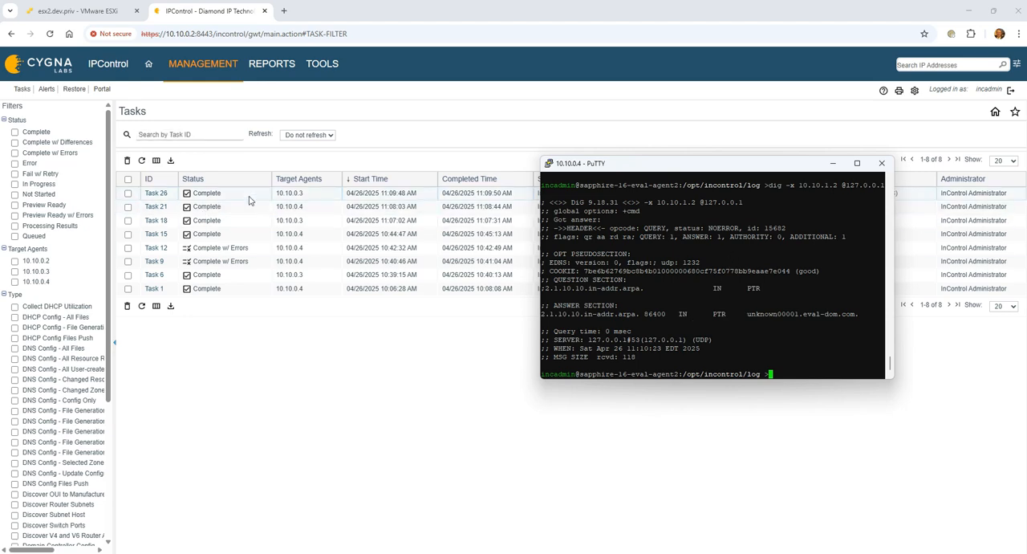
Step: Add an Also notify entry with IP address 10.10.0.2 to DNS server sapphire-16-eval-agent1.eval-dom.com's options and submit
click(445, 350)
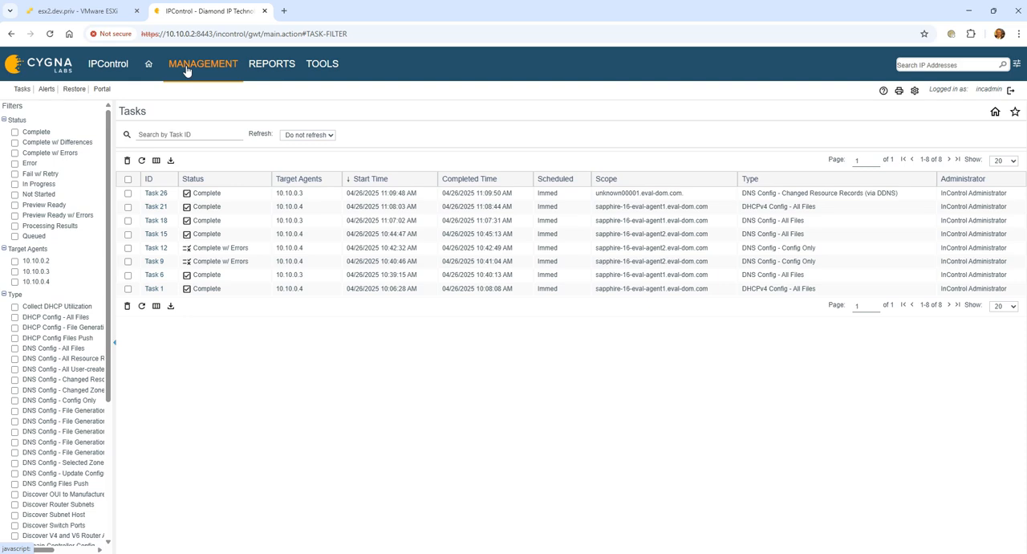
mouse_move(186, 70)
click(291, 110)
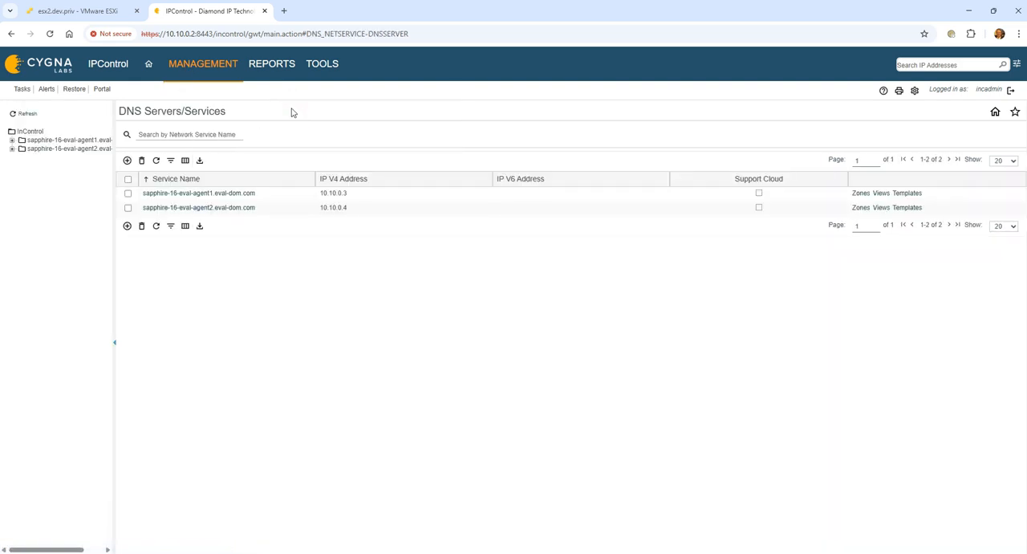
click(237, 197)
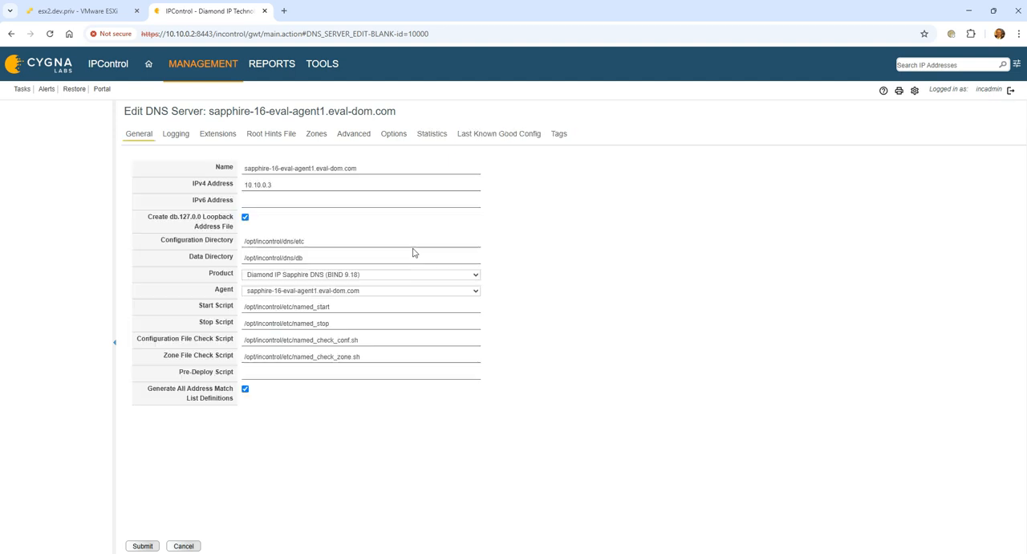
click(395, 135)
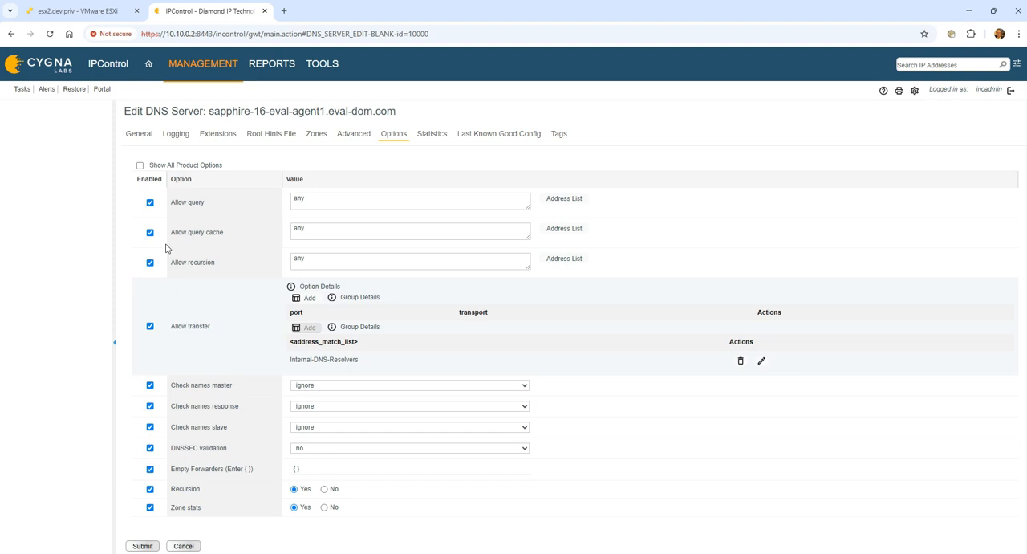
click(139, 166)
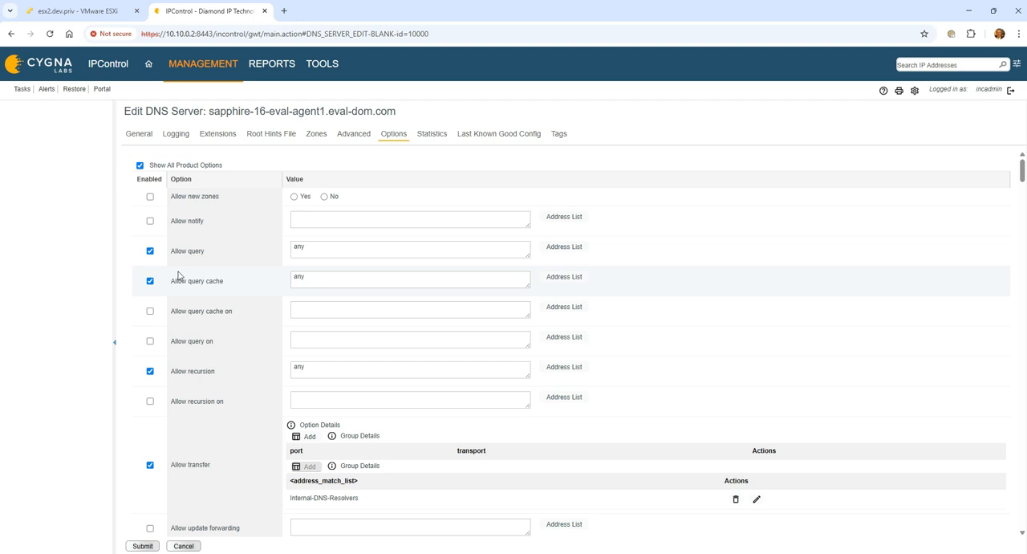
scroll(190, 266, down, 2)
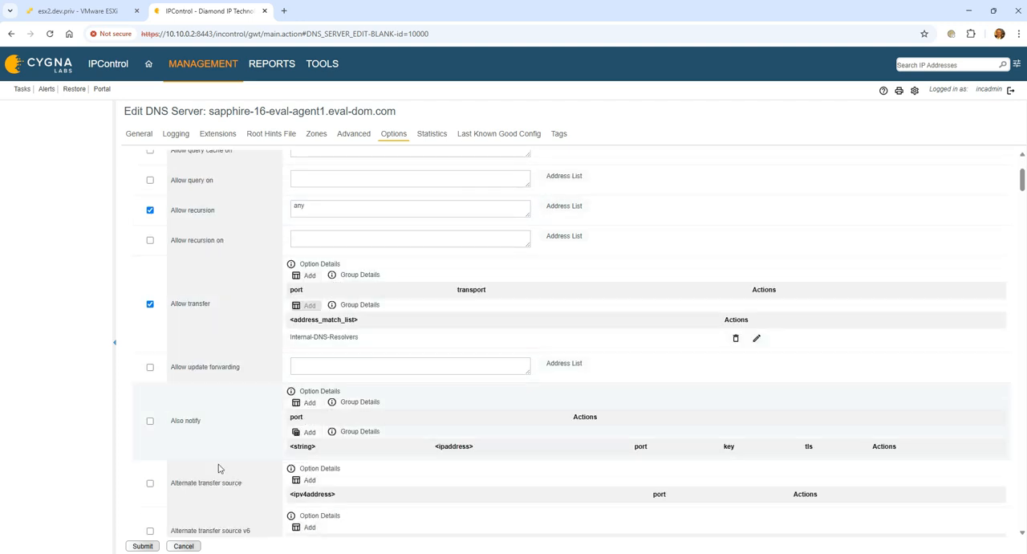
click(304, 433)
click(472, 263)
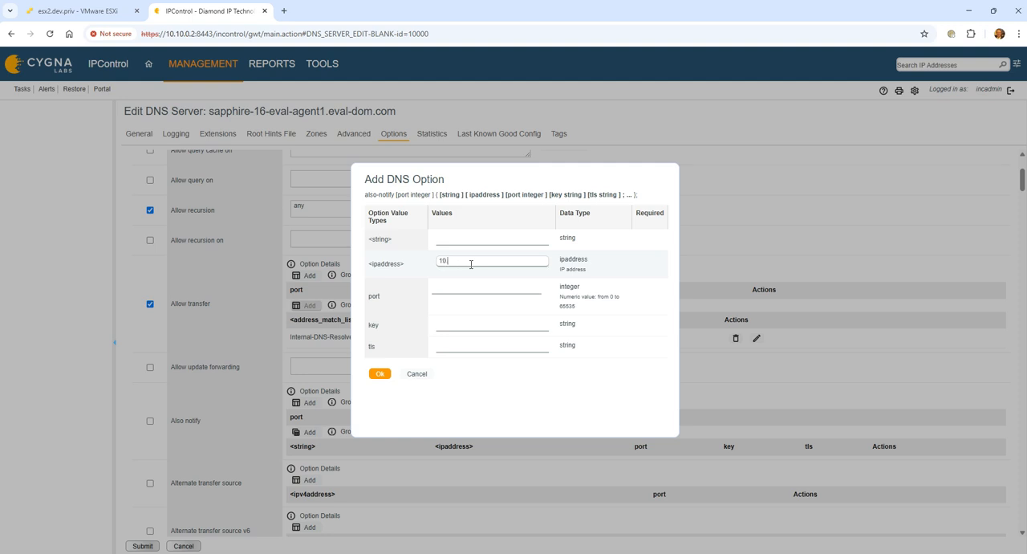
key(Tab)
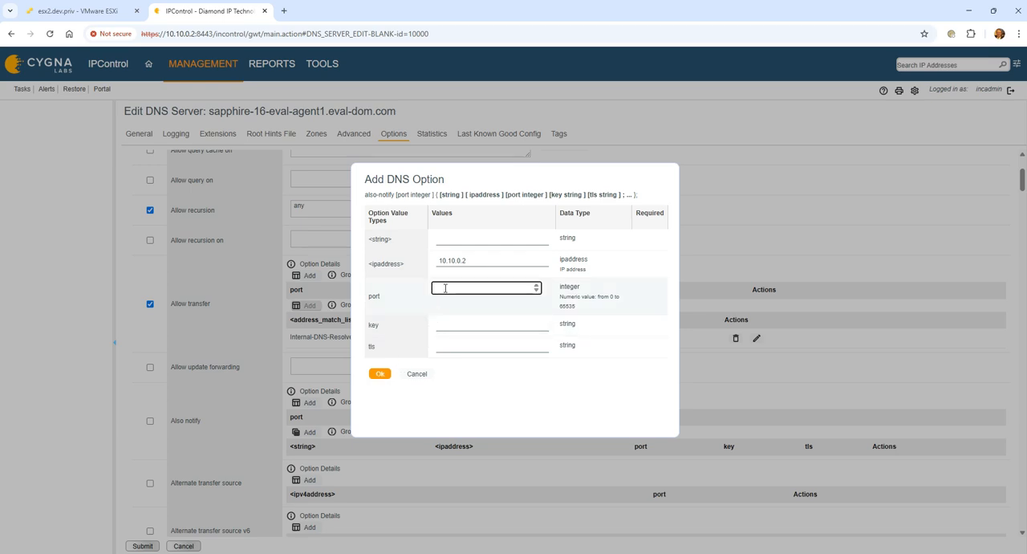
click(379, 374)
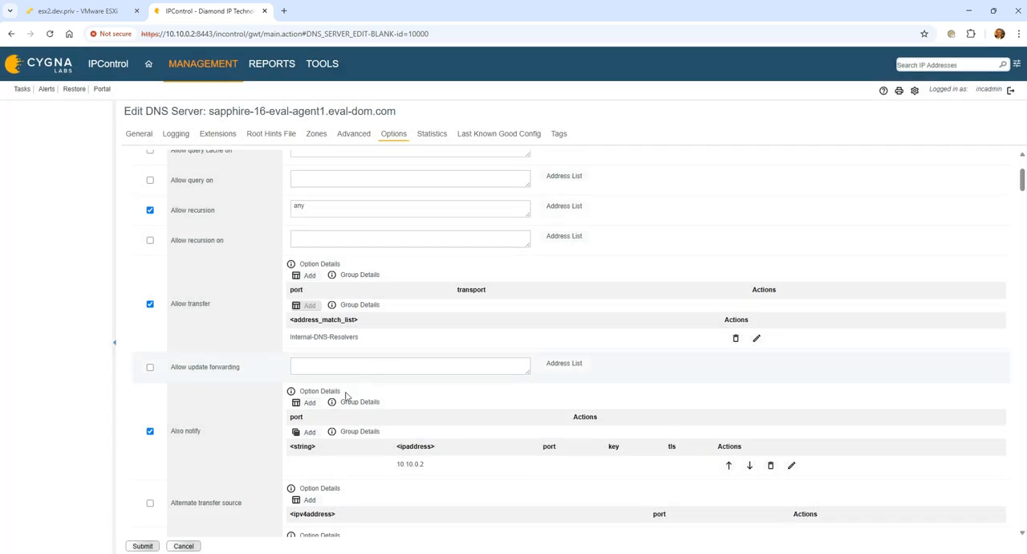
click(143, 546)
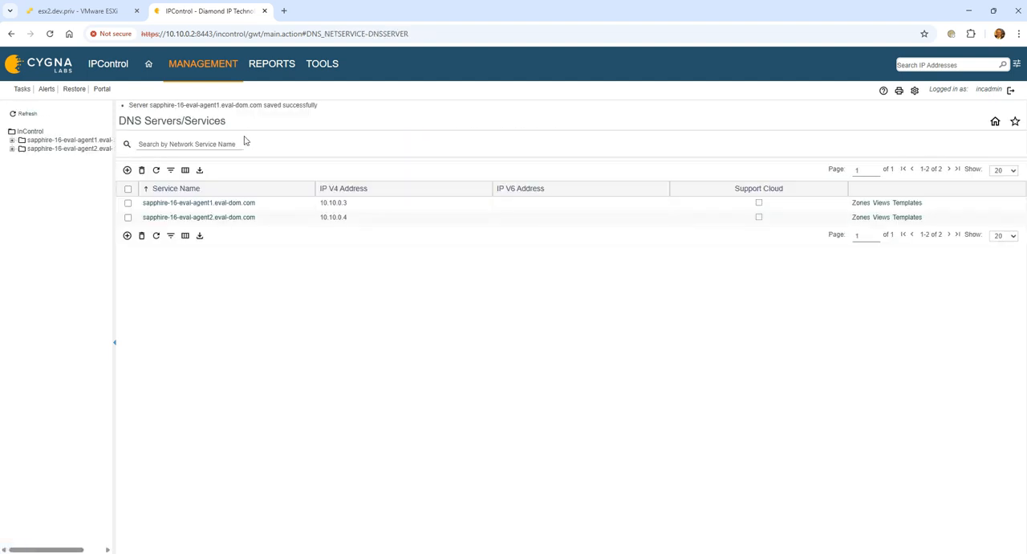
Step: Deploy a DNS Configuration - Configuration Only task to network service sapphire-16-eval-agent1.eval-dom.com
mouse_move(196, 64)
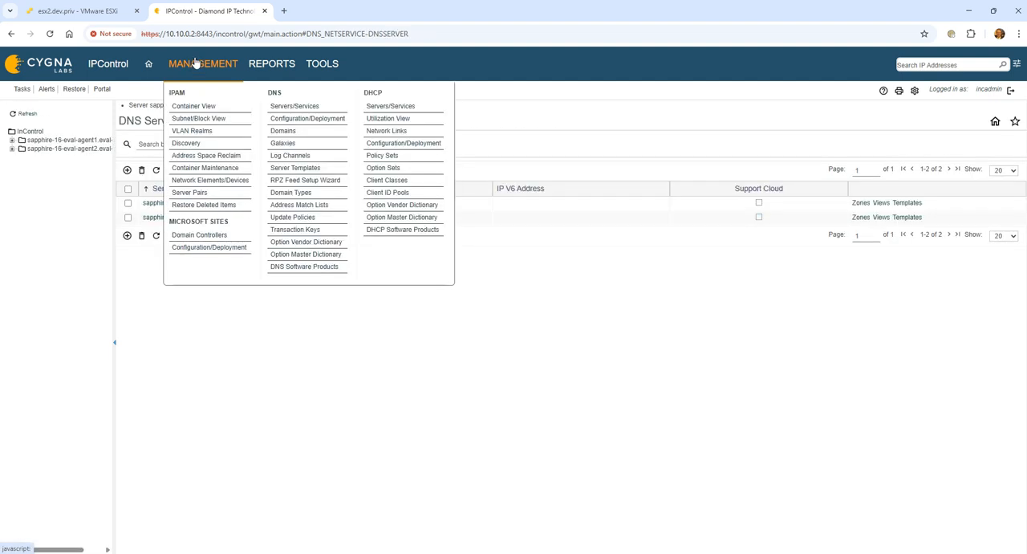
click(283, 120)
click(512, 133)
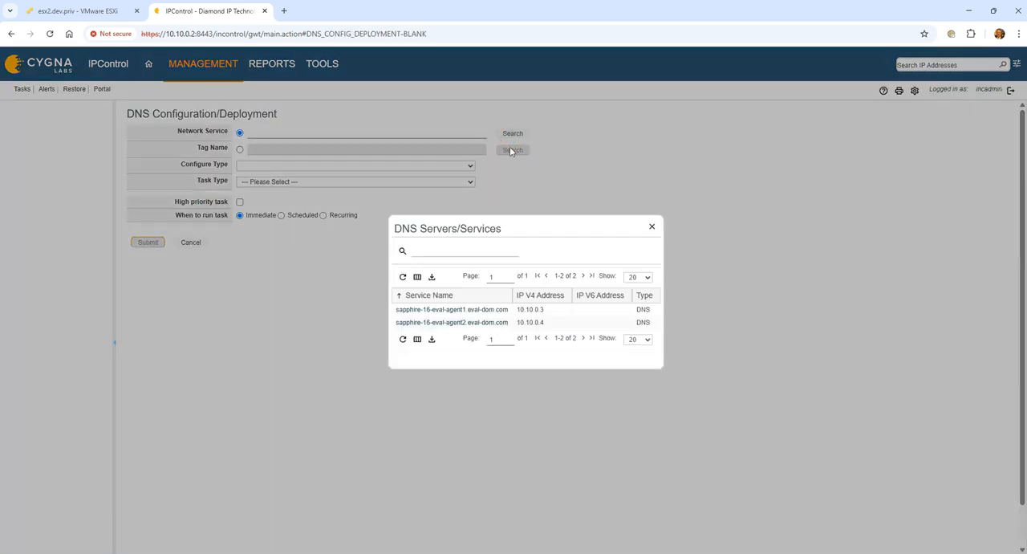
click(440, 310)
click(368, 181)
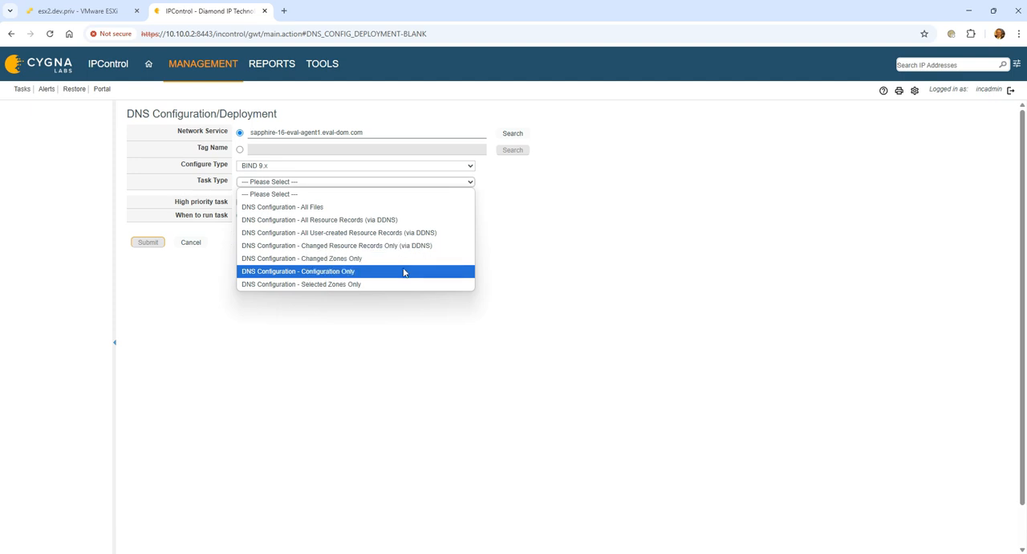
click(404, 272)
click(152, 340)
Step: Open the task list, refresh it until Task 28 runs, and view the task's child details
click(24, 91)
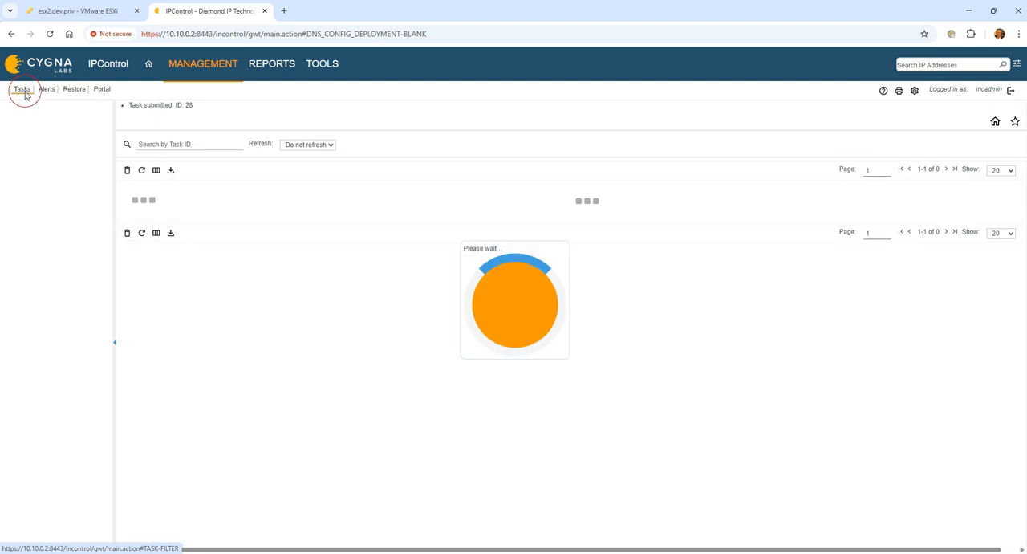
click(141, 320)
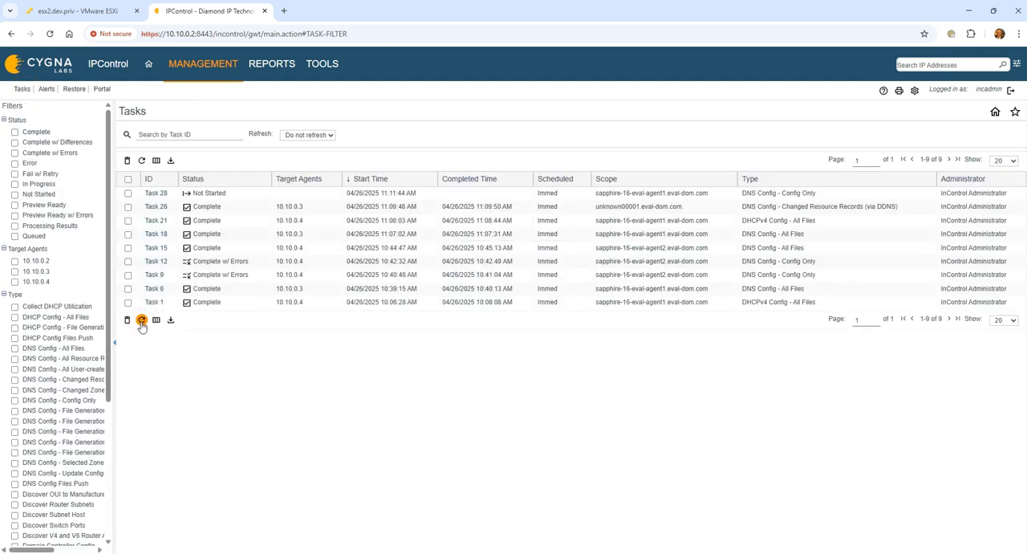
click(141, 320)
click(142, 320)
click(142, 320)
click(141, 320)
click(141, 320)
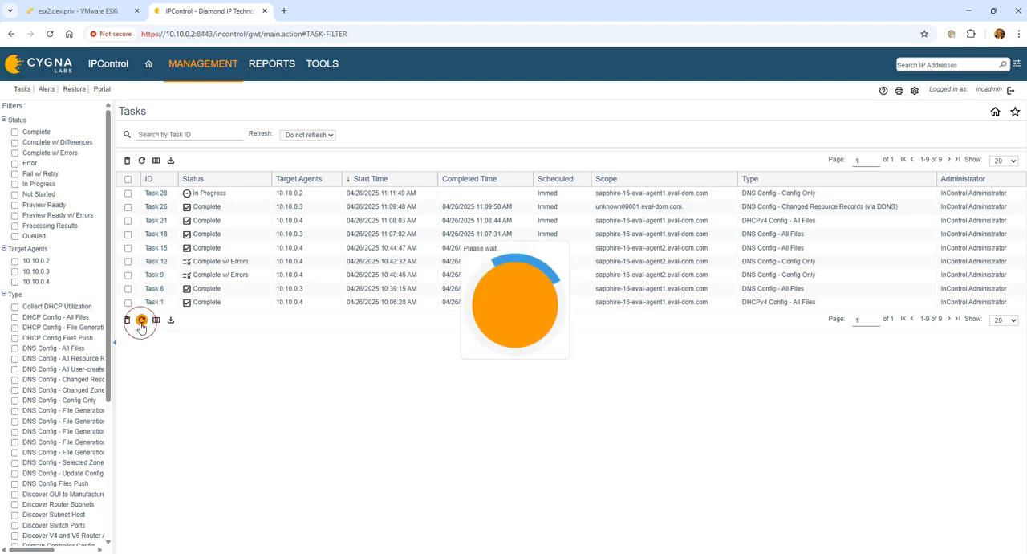
click(156, 192)
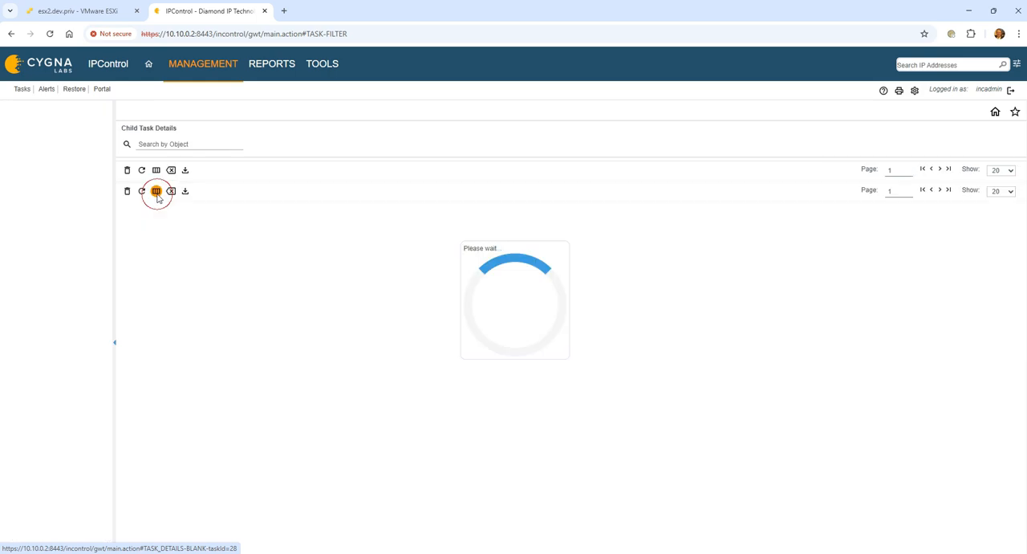
click(141, 309)
click(186, 310)
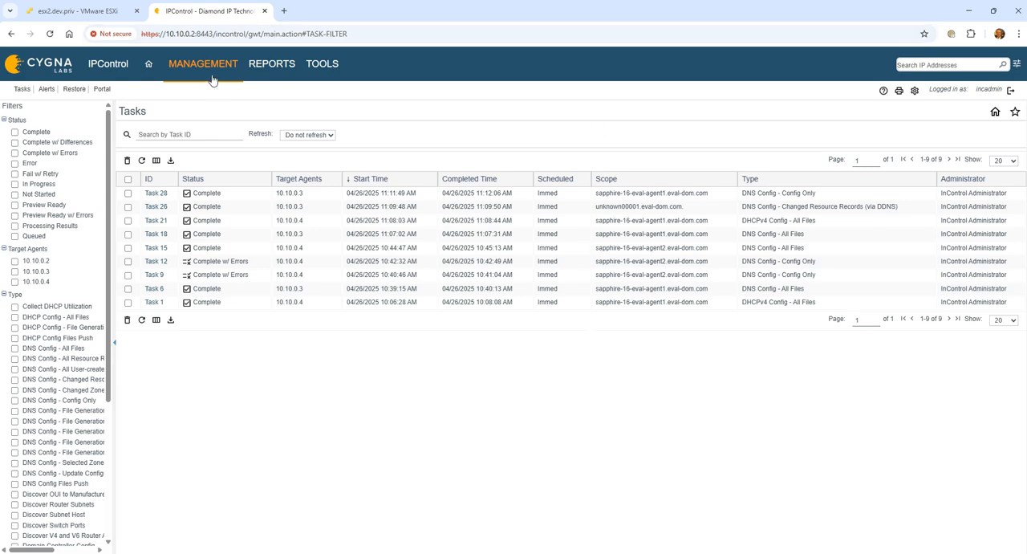
Step: Open the Internal-Galaxy slave profile to review its masters and DNS servers
mouse_move(213, 77)
click(300, 144)
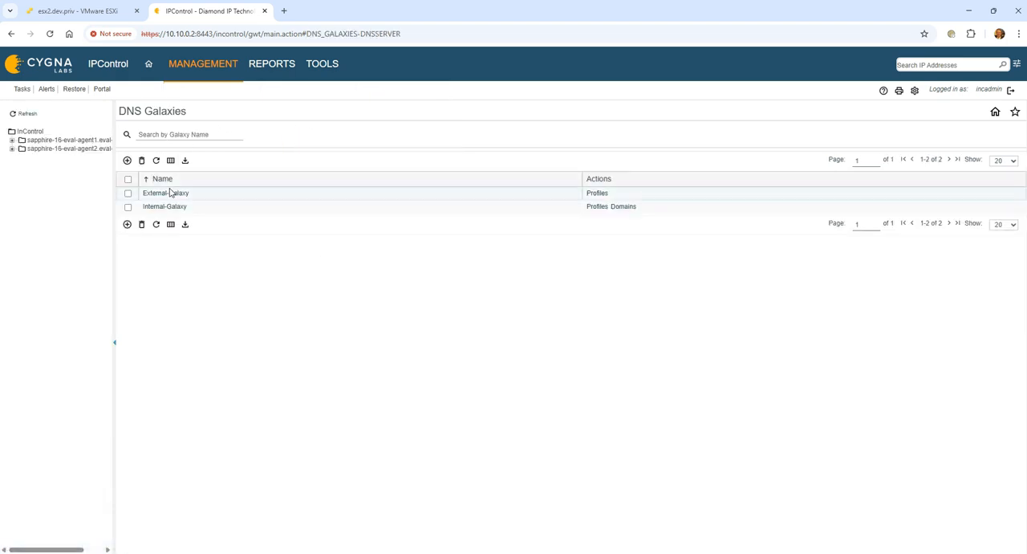
click(598, 210)
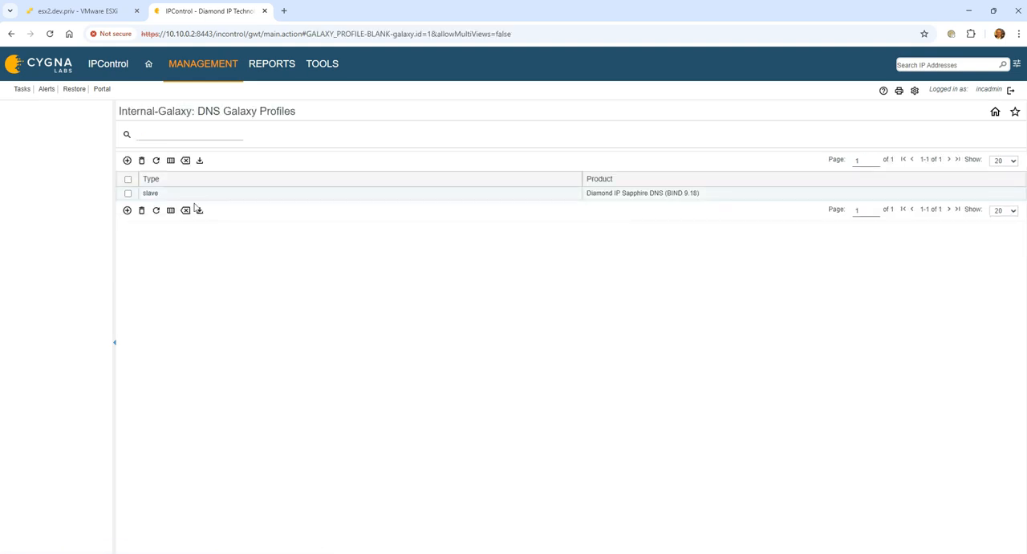
click(158, 198)
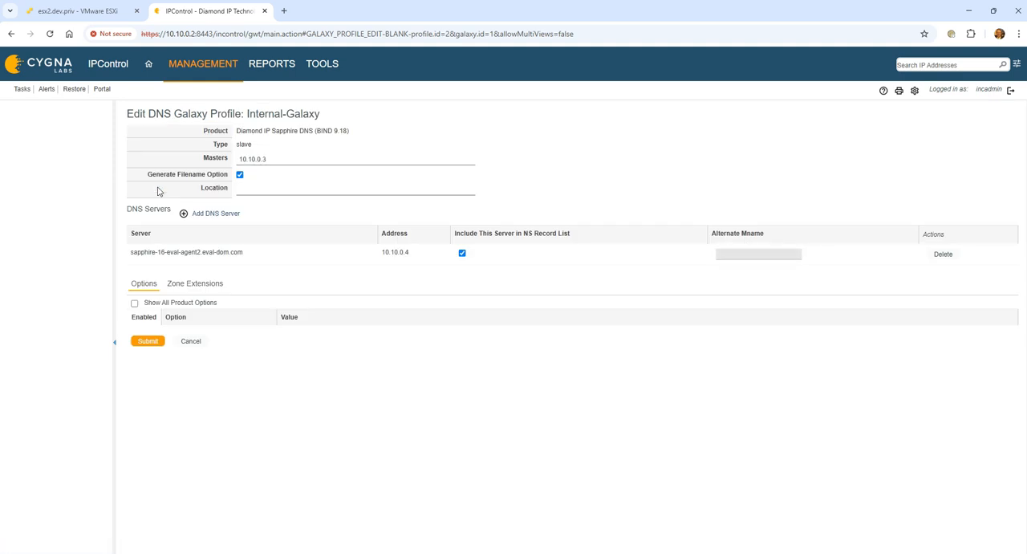
click(321, 66)
mouse_move(203, 71)
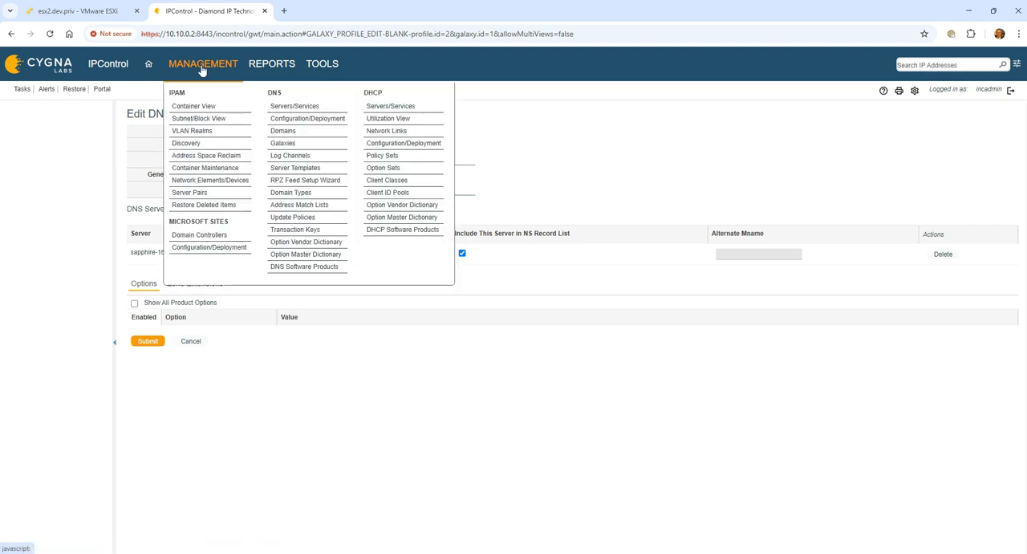
Step: Open the server template Standard for Diamond IP Sapphire DNS (BIND 9.18) and review its Logging and Options settings
click(317, 175)
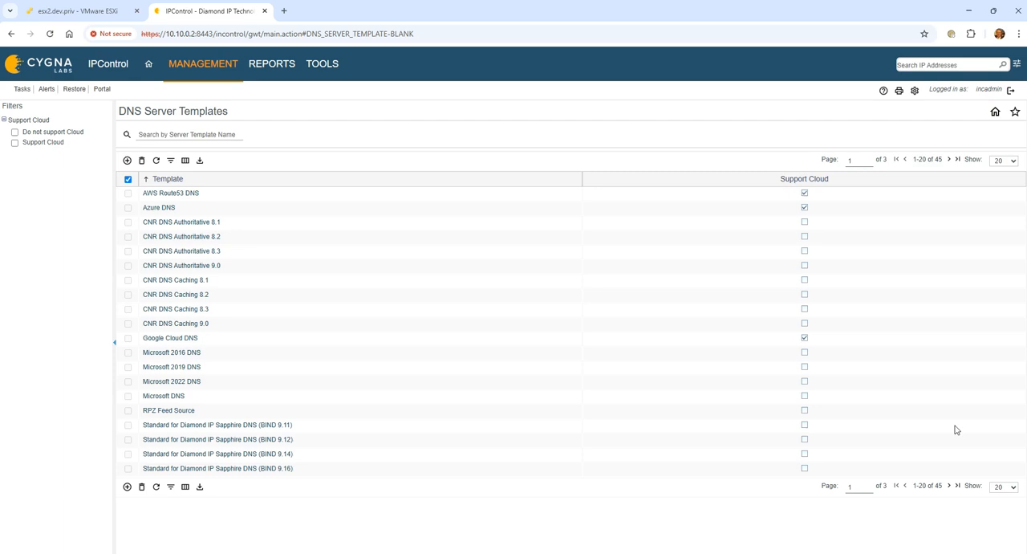
click(1003, 487)
click(1003, 434)
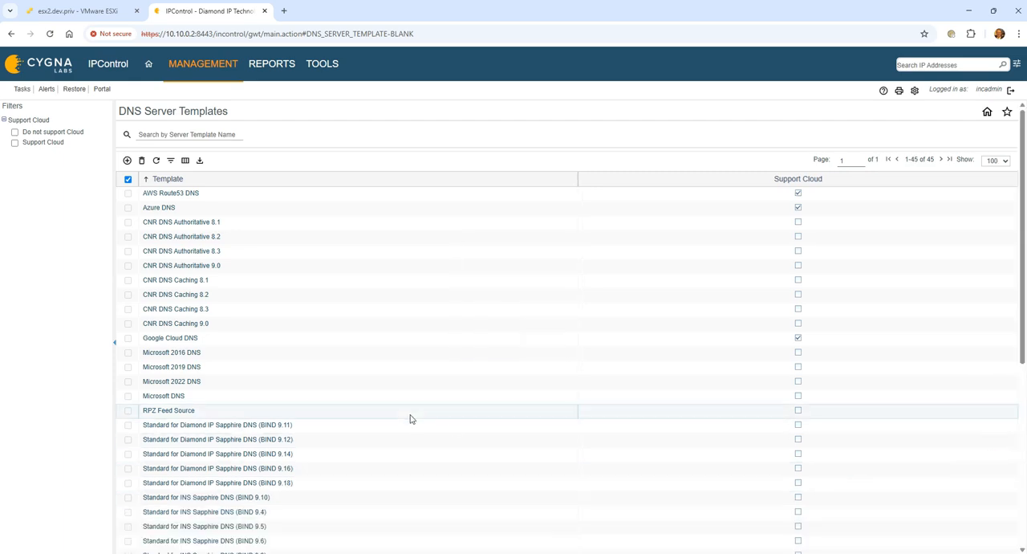
scroll(410, 418, down, 4)
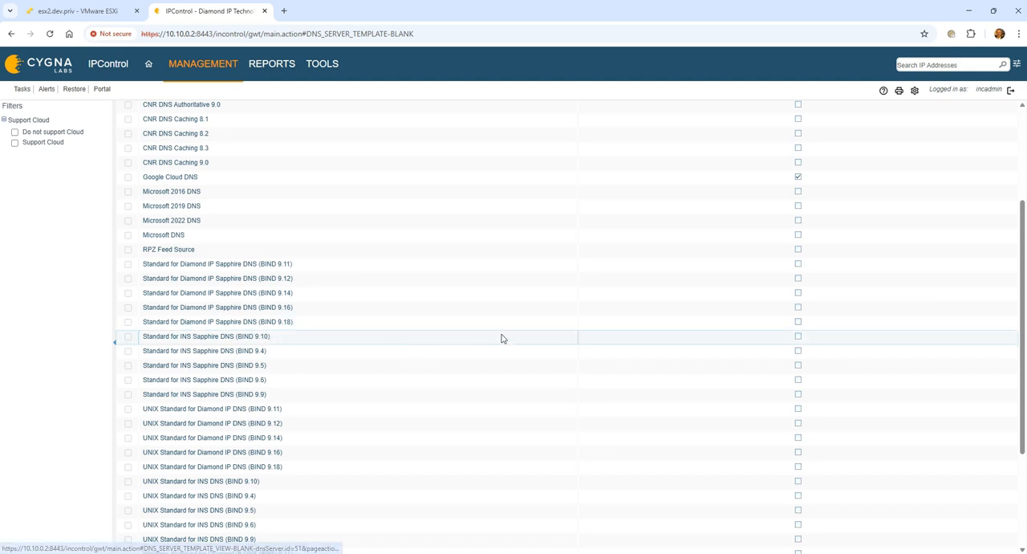
click(238, 324)
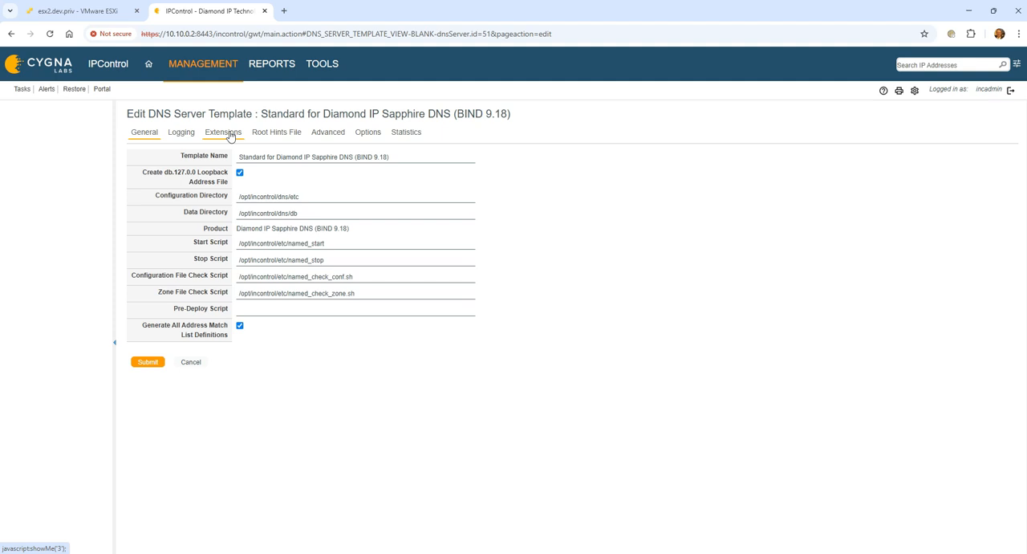
click(177, 136)
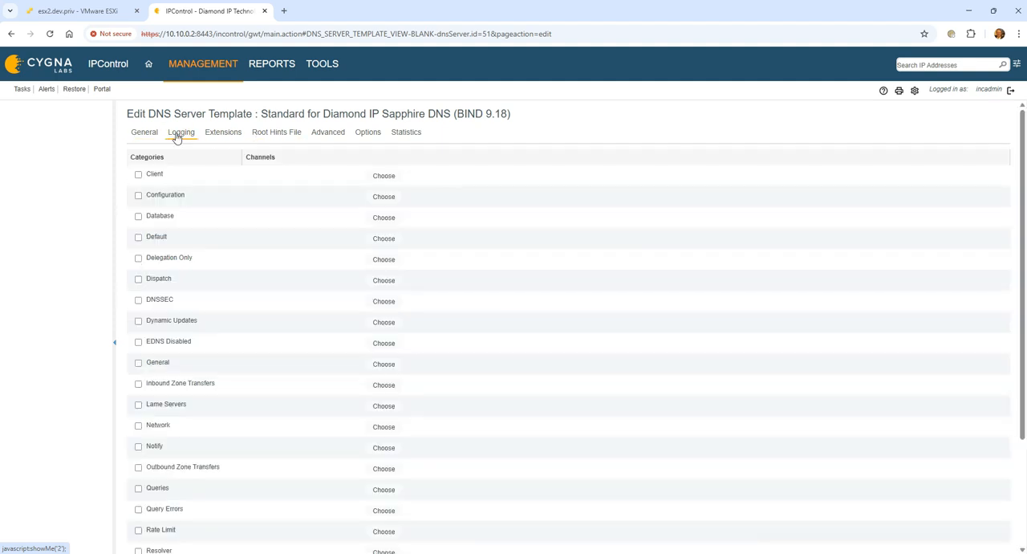
click(363, 134)
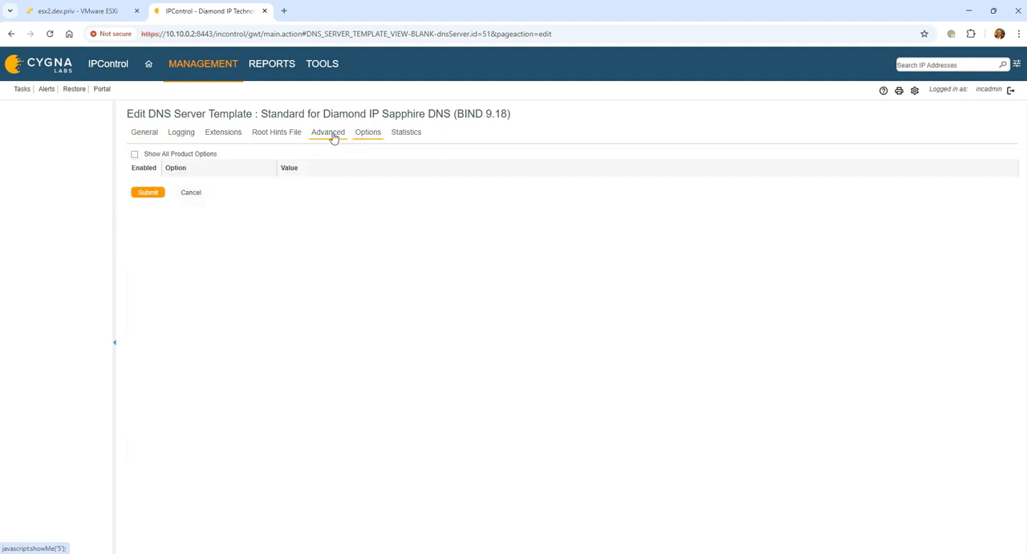
click(134, 155)
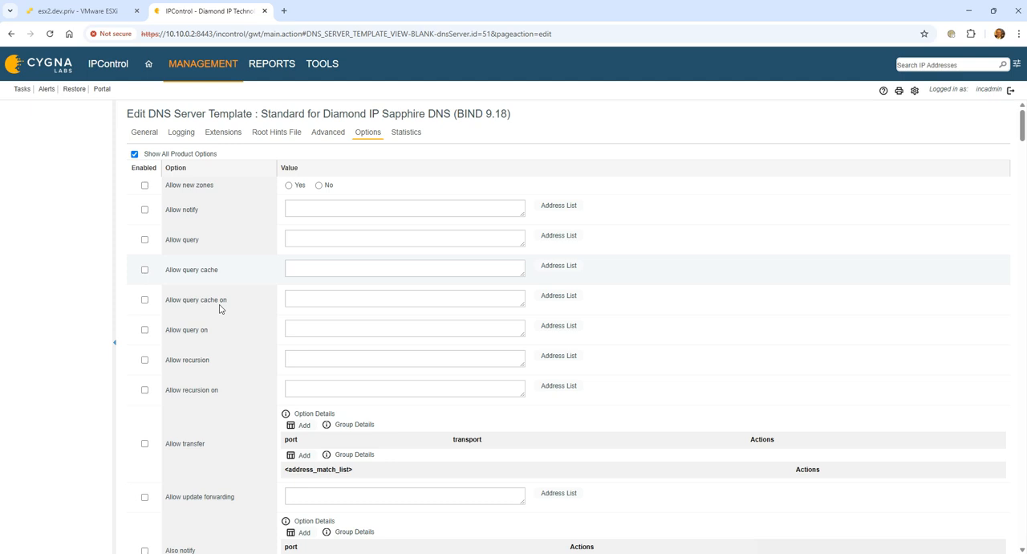
click(135, 155)
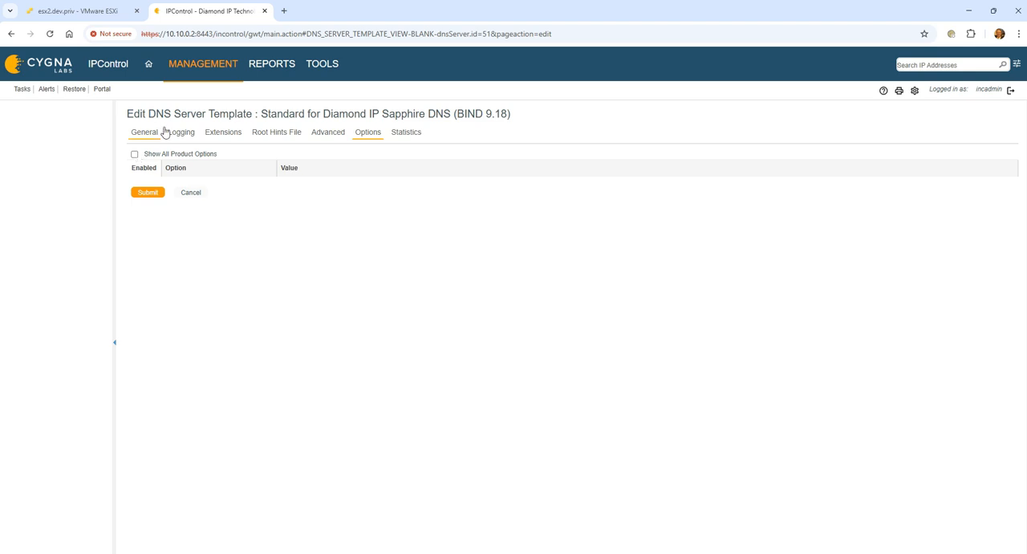
Step: Open the eval-dom.com (Internal) domain's resource records and inspect the audit details of unknown00001 and other records
click(207, 64)
click(212, 66)
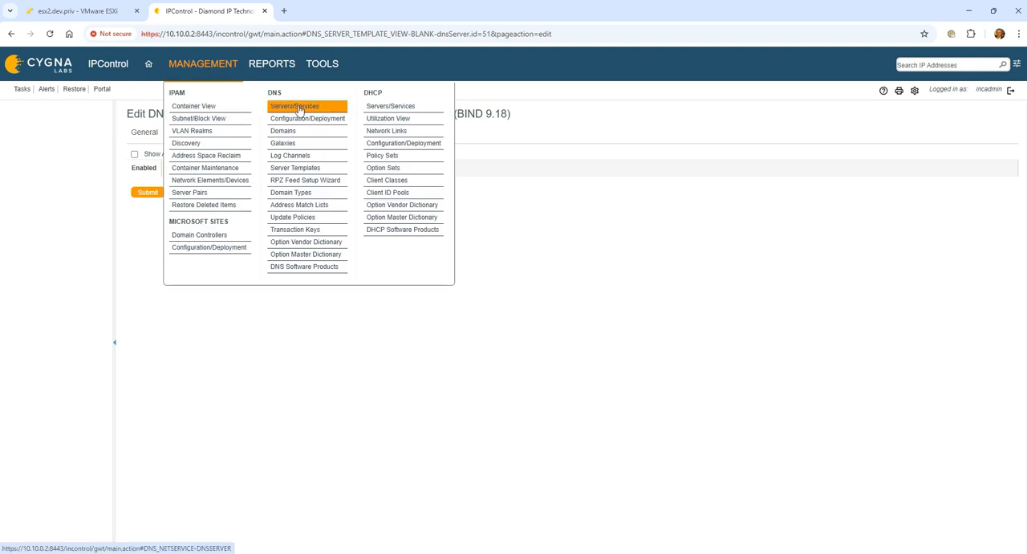
click(286, 131)
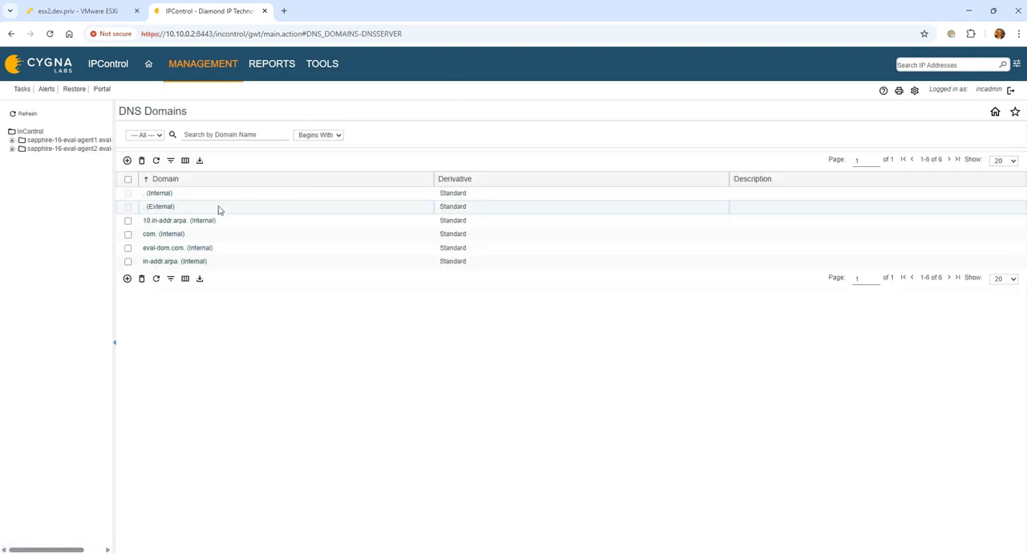
click(186, 247)
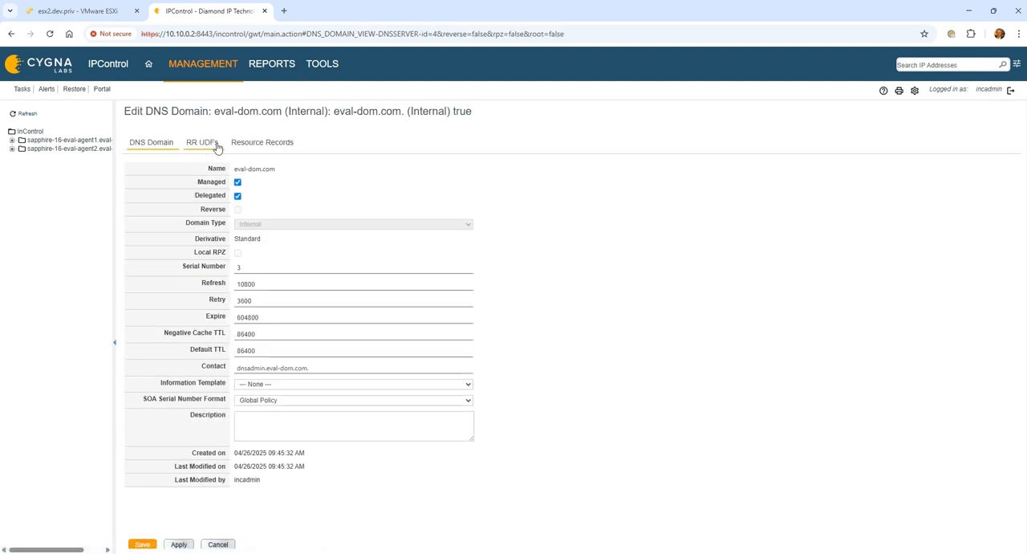
click(255, 143)
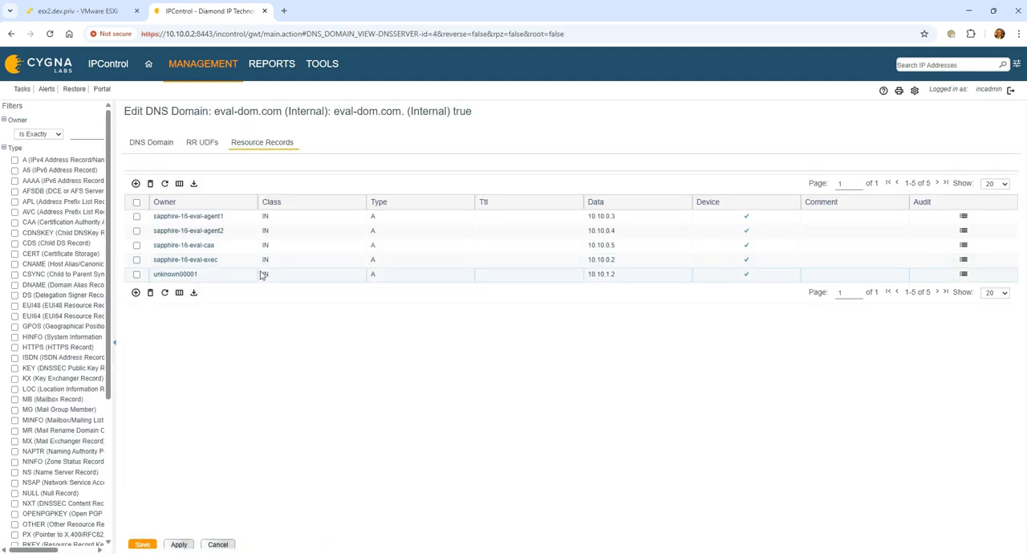
click(964, 275)
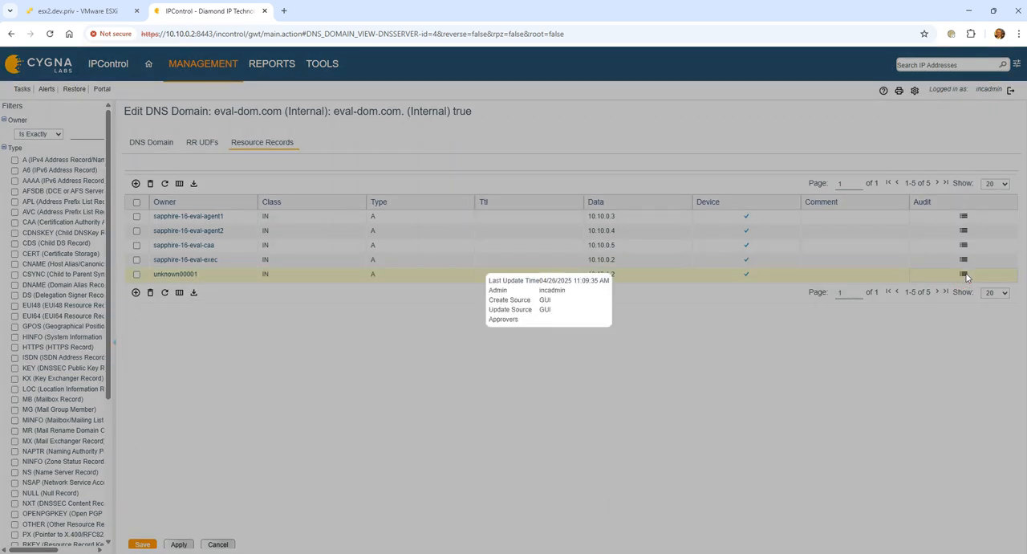
click(966, 273)
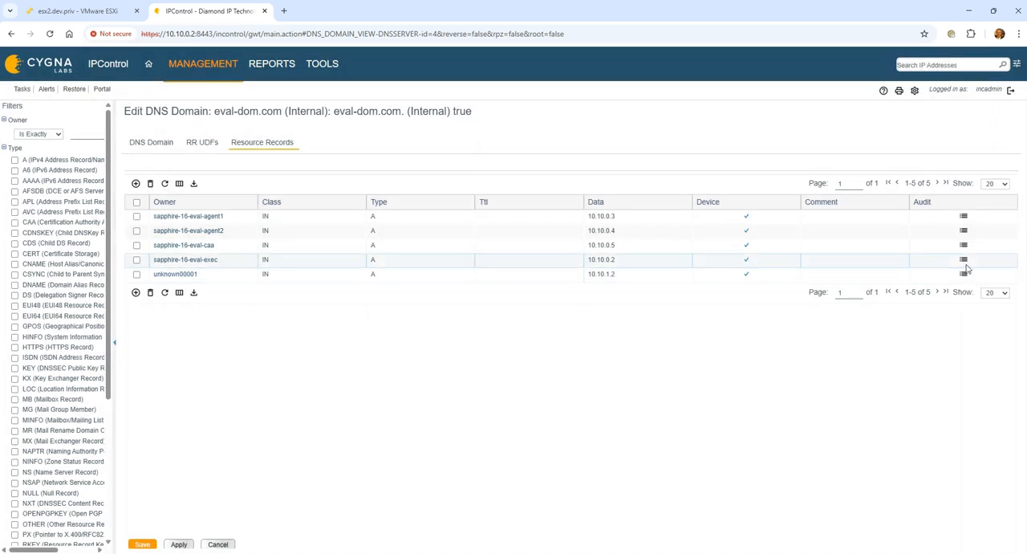
click(964, 260)
click(965, 261)
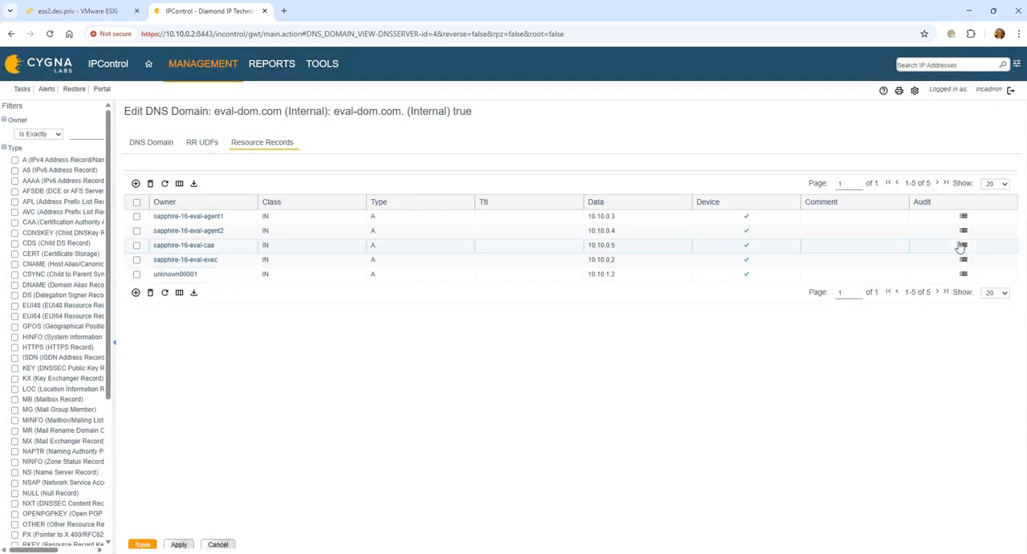